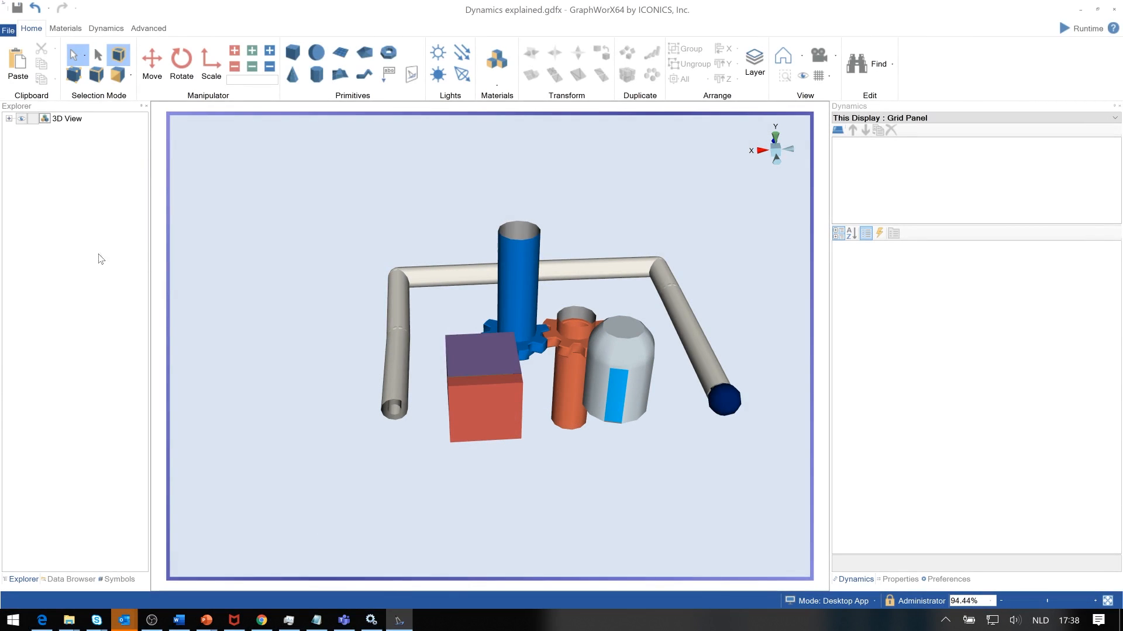
# Select the content cylinder in the Tank group and hide the group's outside and Top objects
pyautogui.click(9, 118)
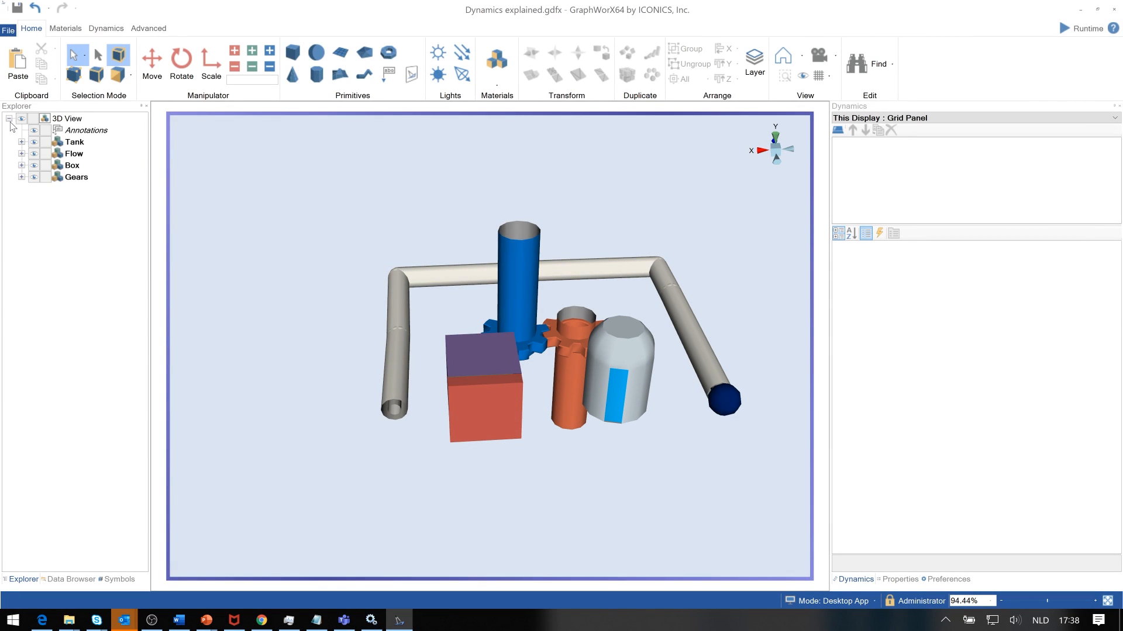
pyautogui.click(24, 142)
pyautogui.click(92, 178)
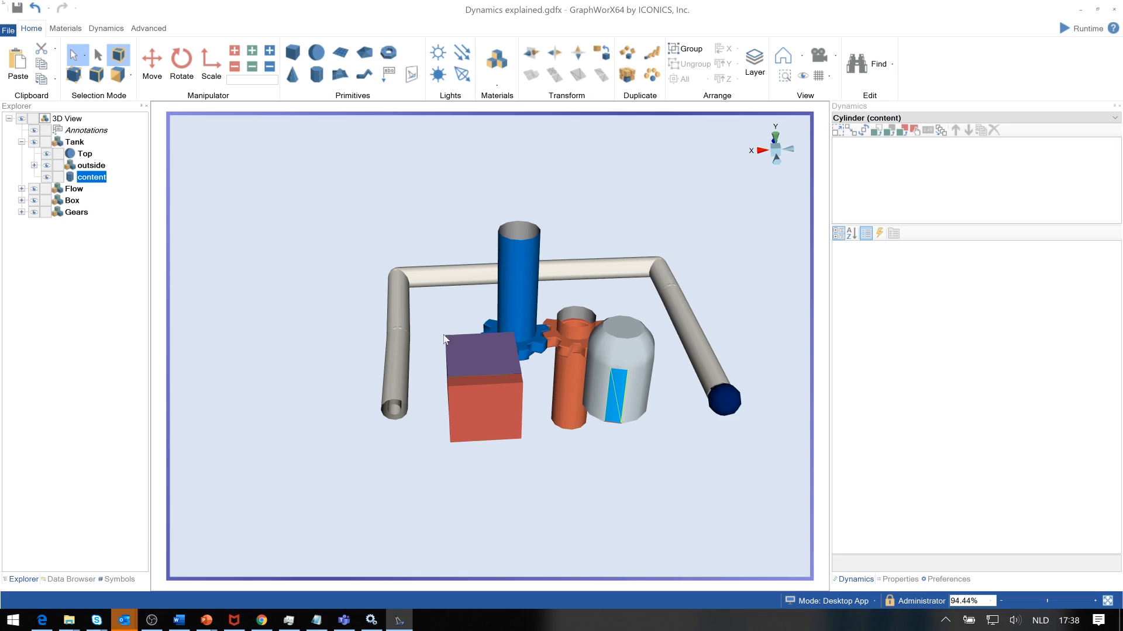
pyautogui.click(47, 166)
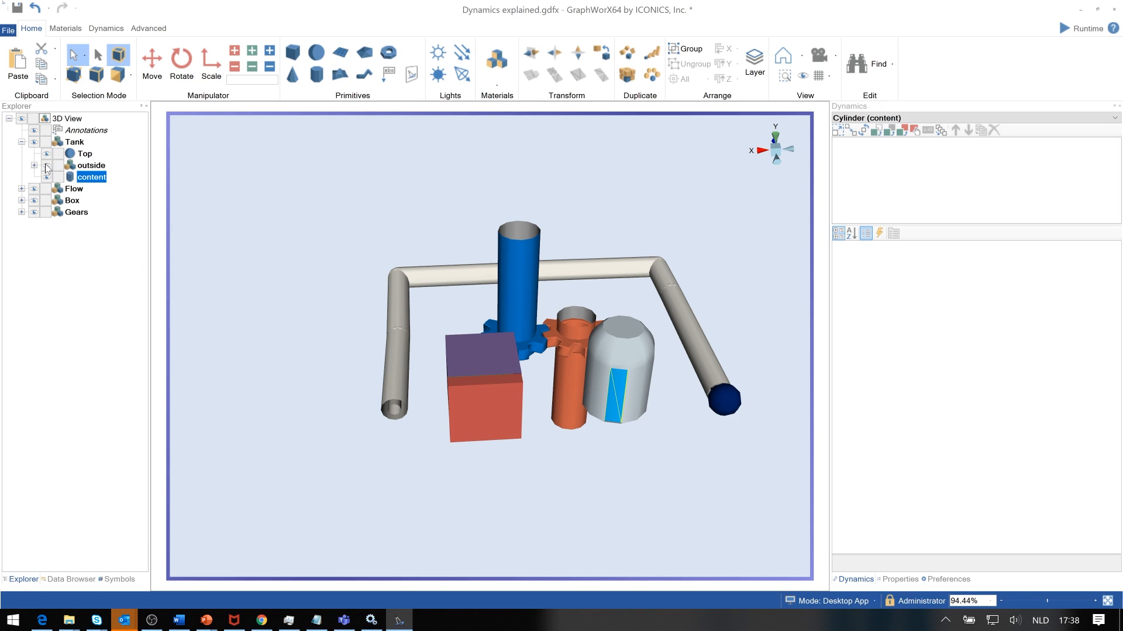
pyautogui.click(47, 154)
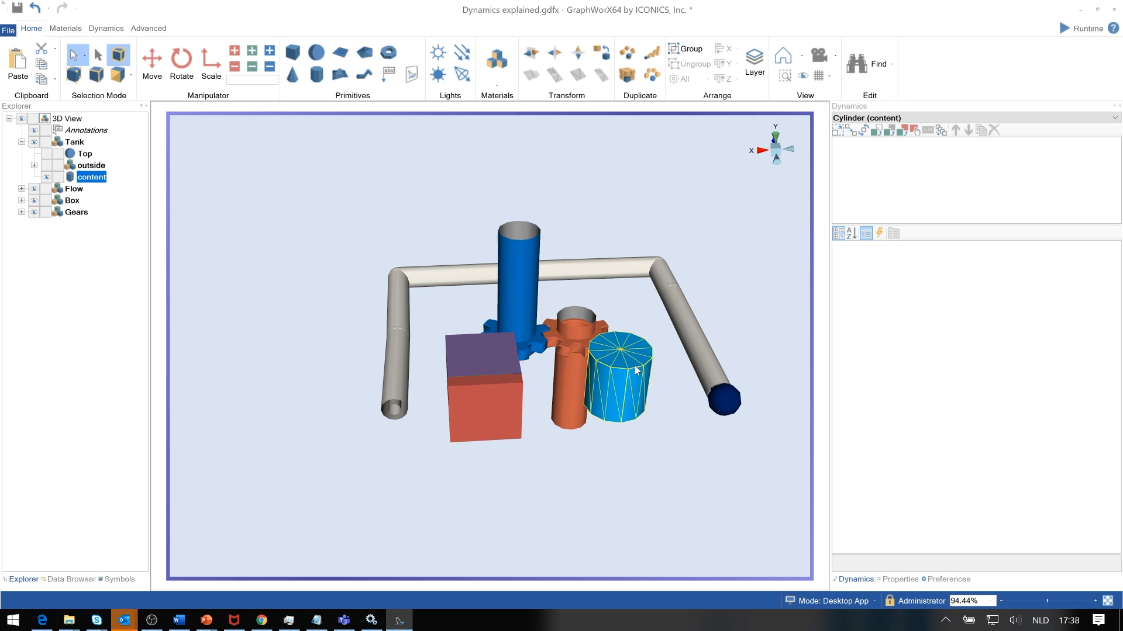
# Add a Size dynamic to the content cylinder with the simulated signal localsim:sine as its data source
pyautogui.click(110, 32)
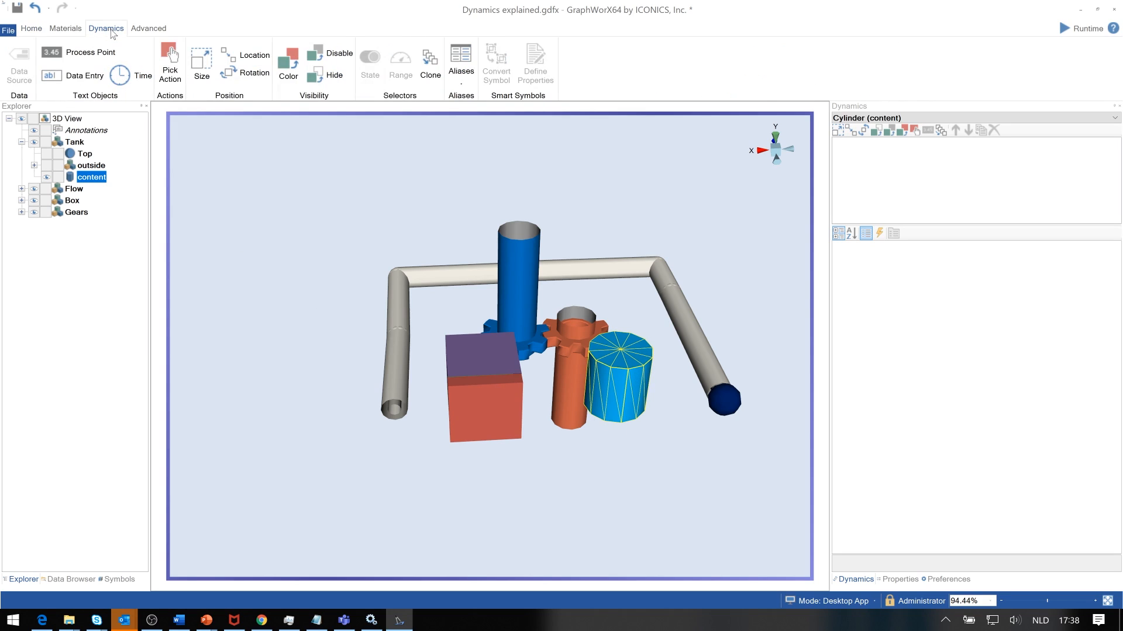
pyautogui.click(208, 69)
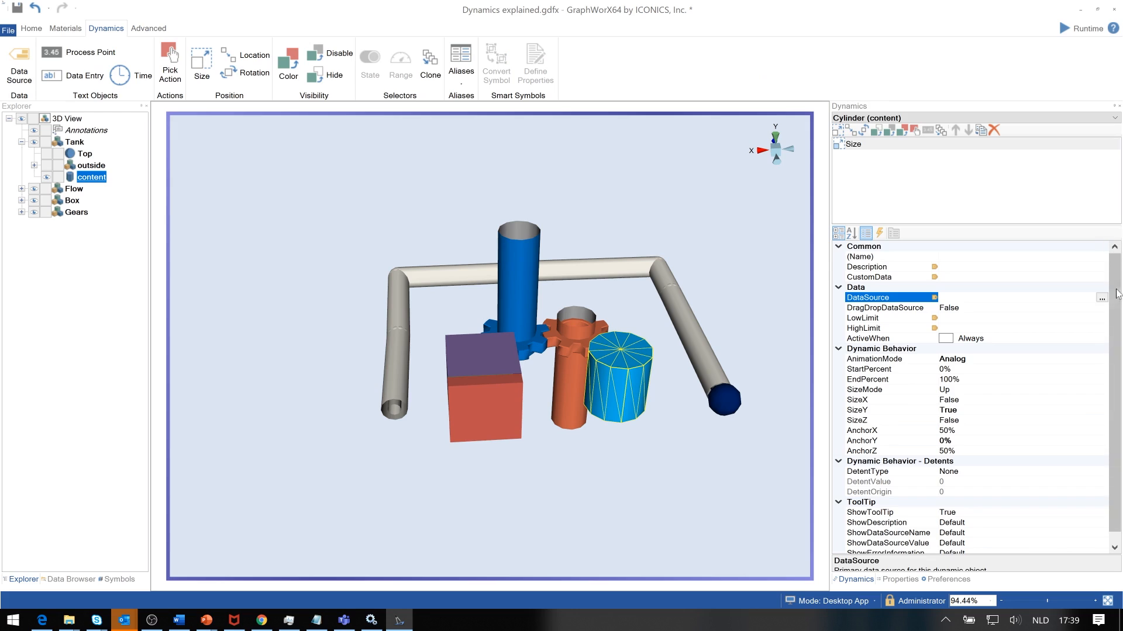
pyautogui.click(974, 298)
pyautogui.click(1101, 299)
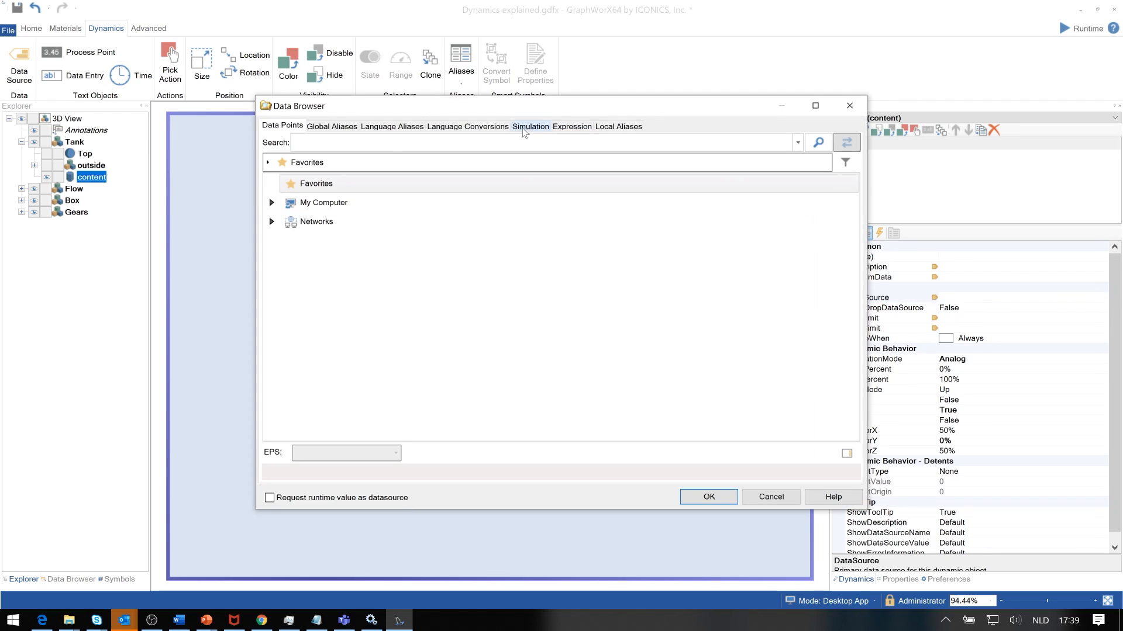
pyautogui.click(530, 127)
pyautogui.click(296, 197)
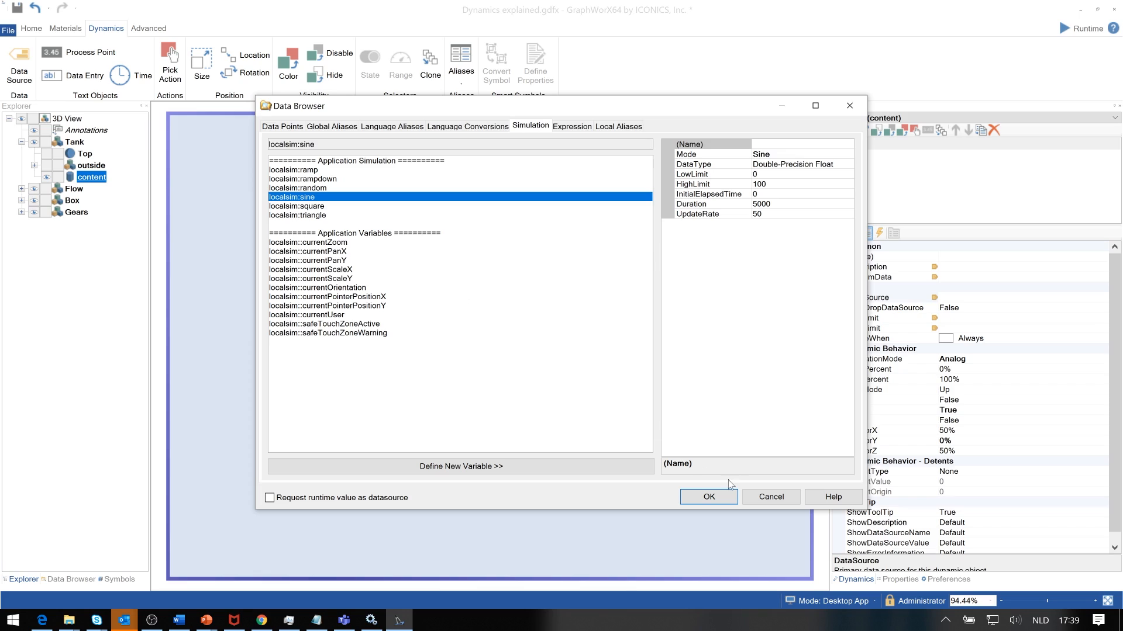
pyautogui.click(709, 496)
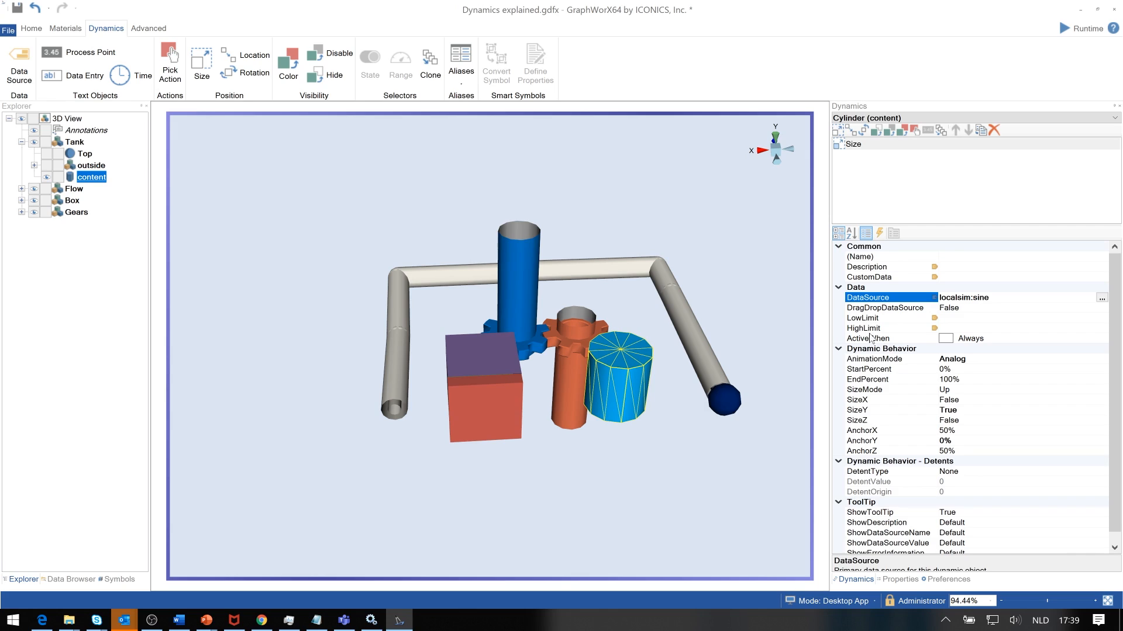
pyautogui.moveTo(998, 297); pyautogui.dragTo(939, 297)
# Add a Color dynamic to the content cylinder with localsim:sine as its data source
pyautogui.click(289, 64)
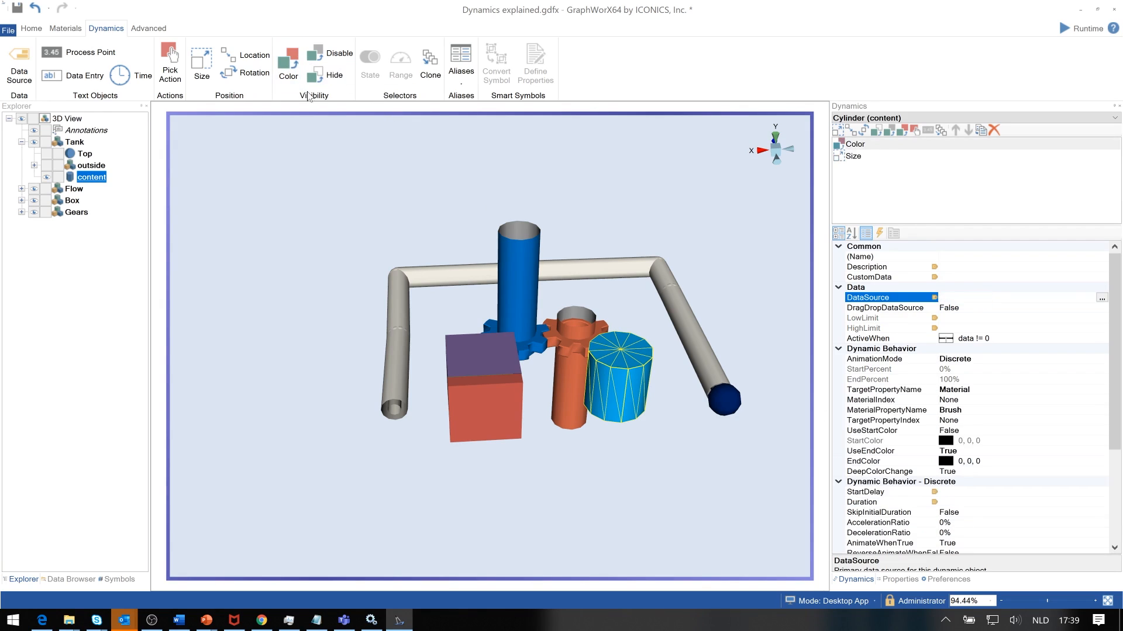
pyautogui.click(1102, 299)
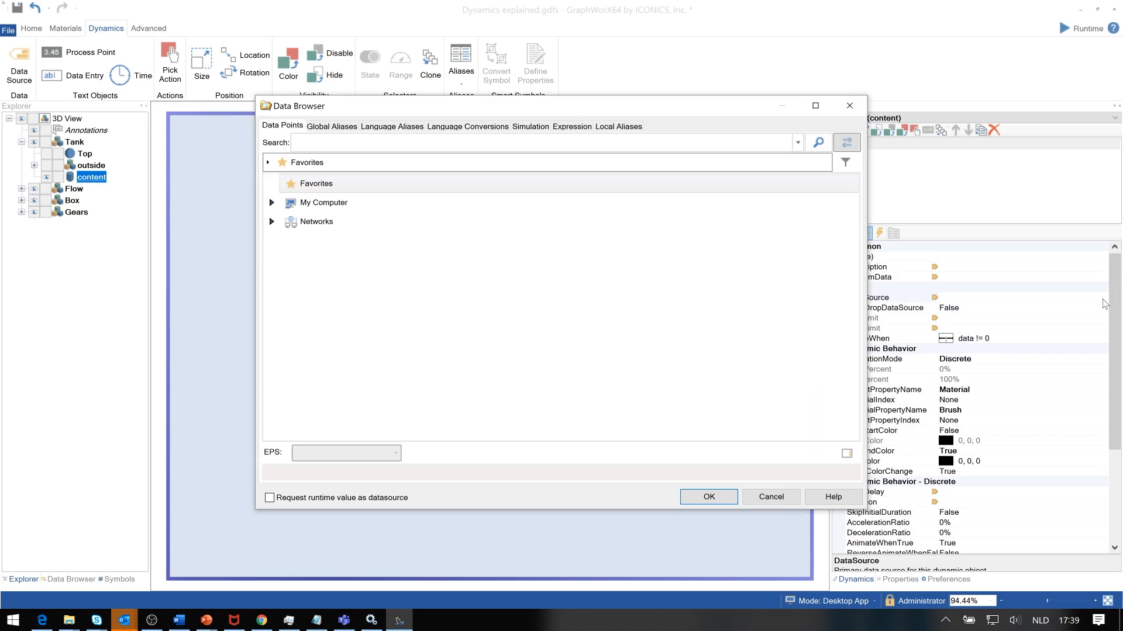
pyautogui.click(529, 125)
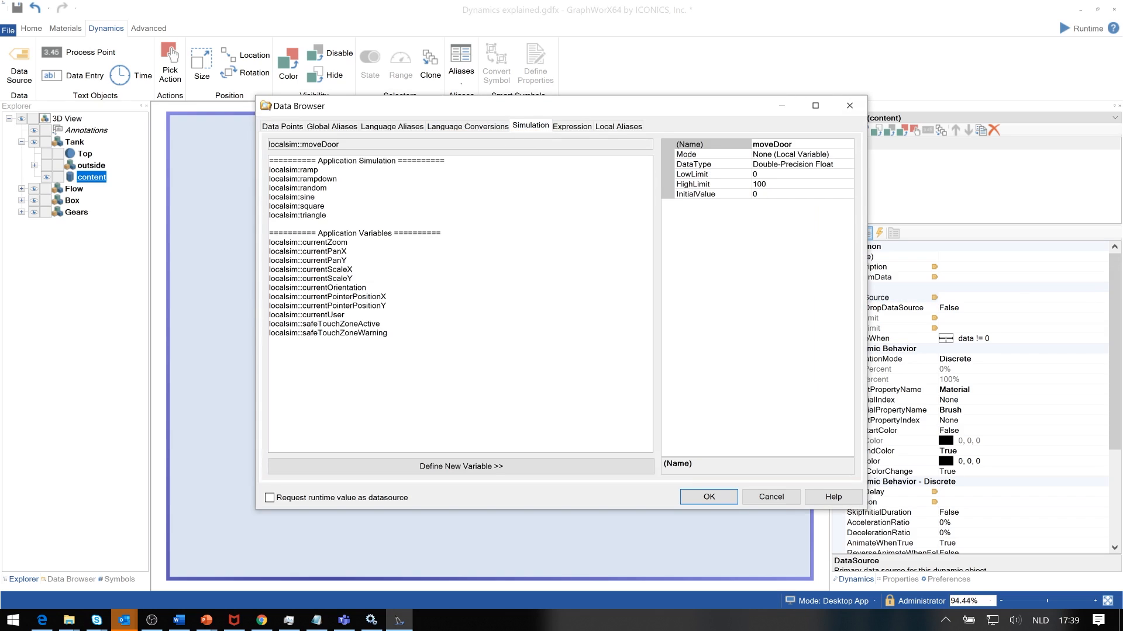
pyautogui.click(316, 198)
pyautogui.click(711, 494)
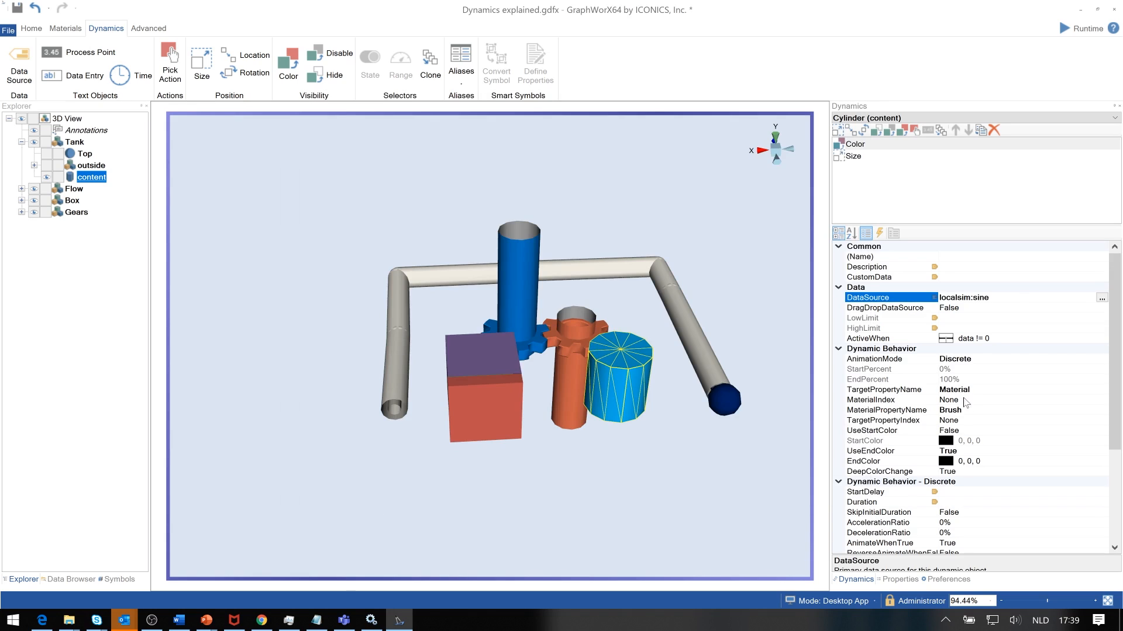
# Make the Color dynamic active when data >= low, with a low limit of 80
pyautogui.click(987, 339)
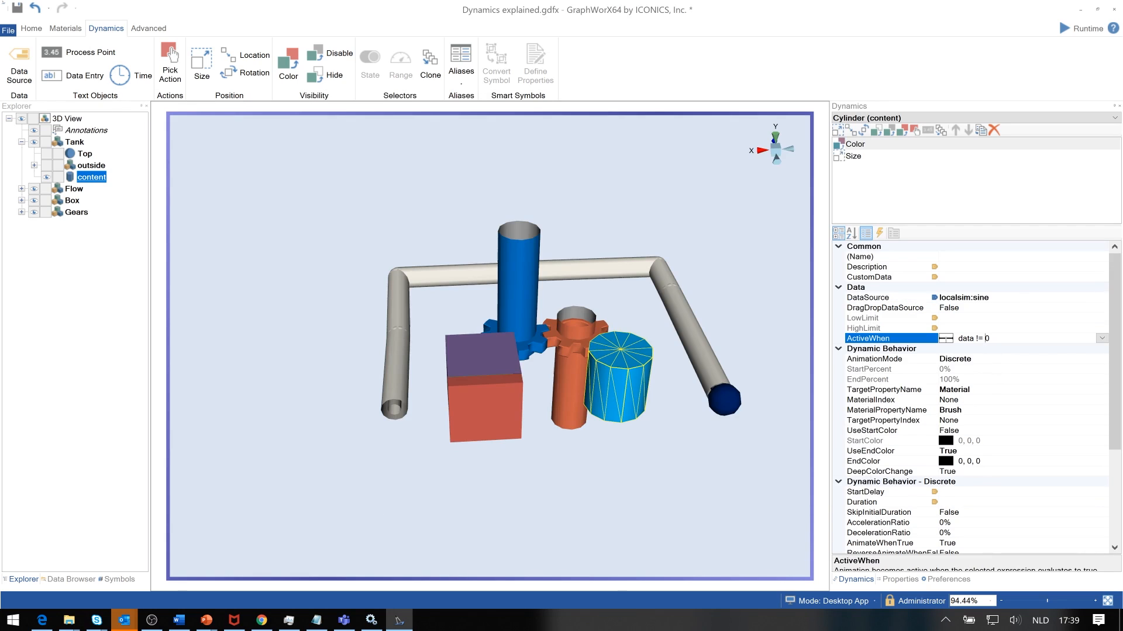
pyautogui.click(1102, 339)
pyautogui.click(1004, 160)
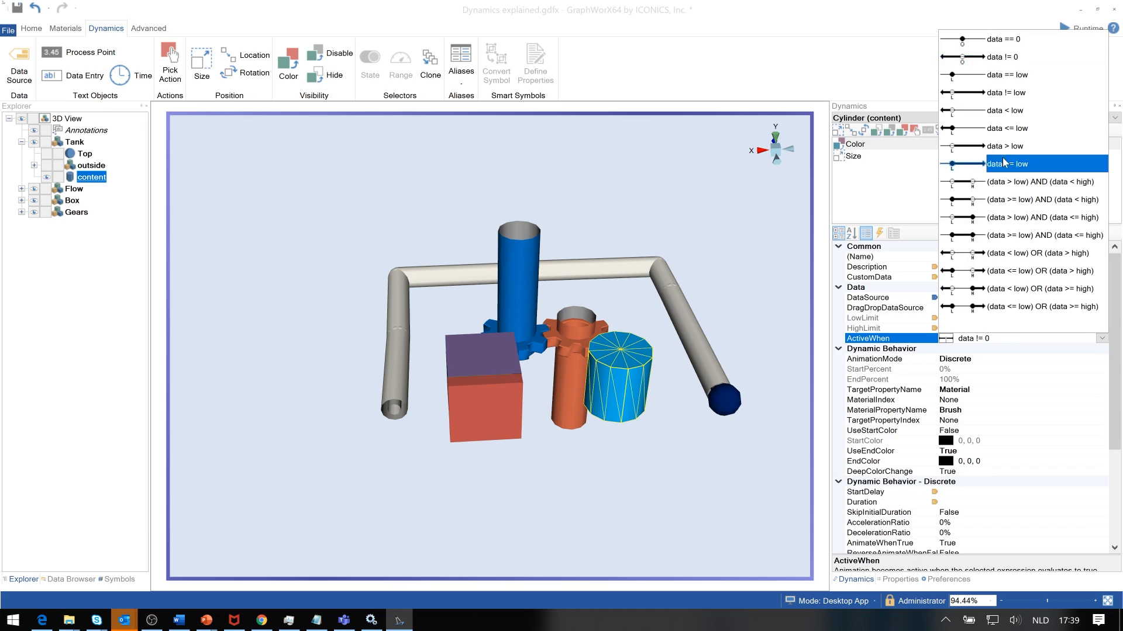
pyautogui.click(987, 319)
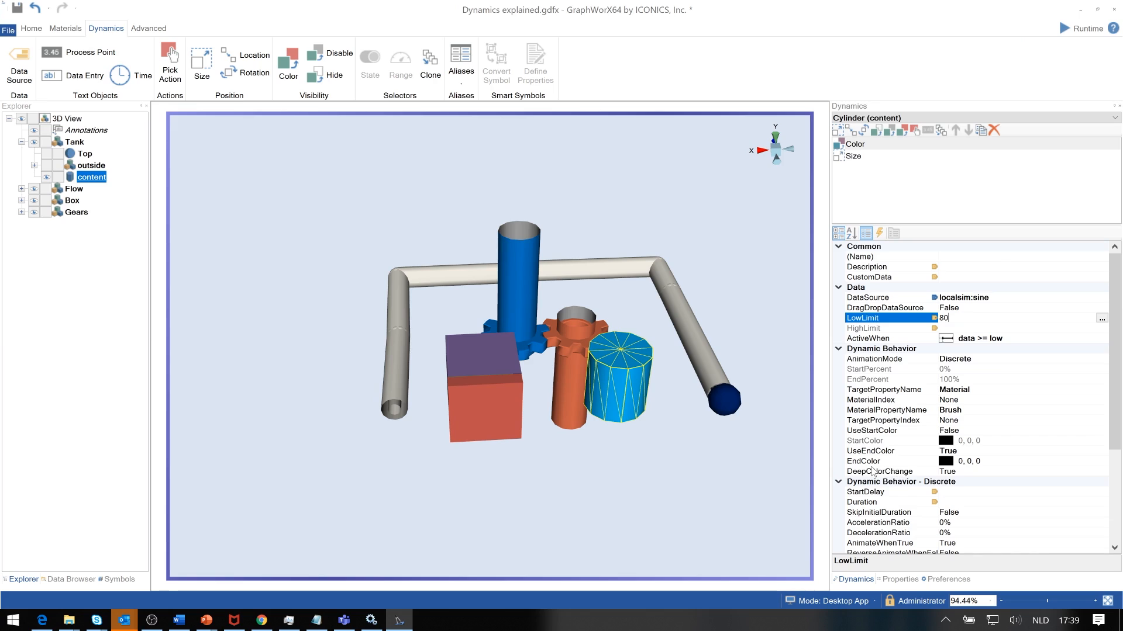
# Set the Color dynamic's end color to yellow (255, 255, 0)
pyautogui.click(950, 462)
pyautogui.click(1102, 462)
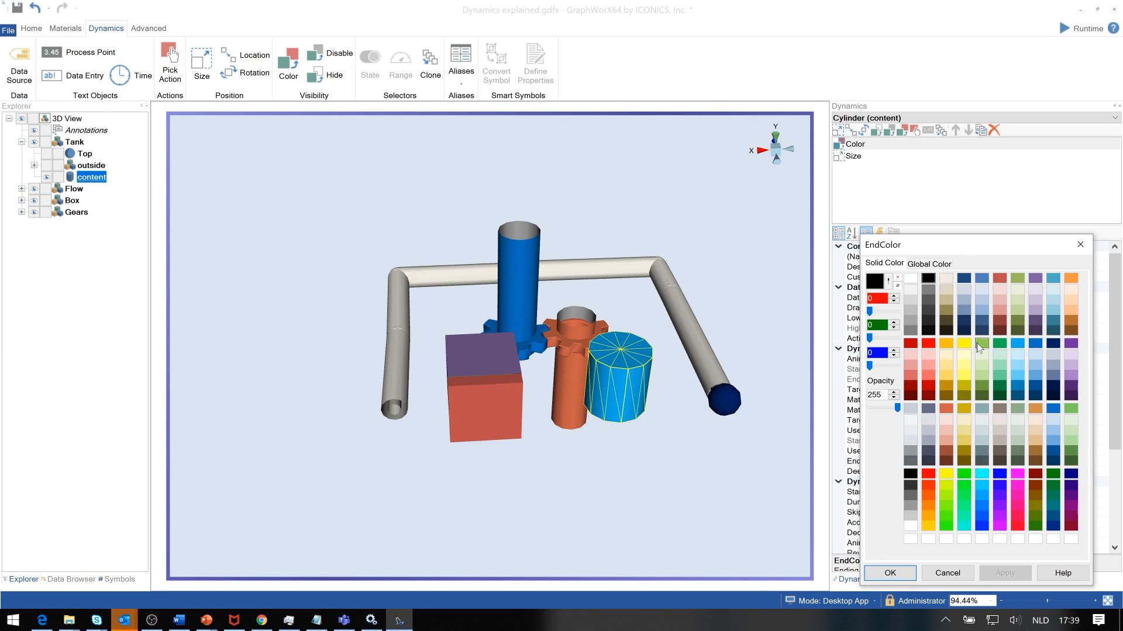
pyautogui.click(964, 345)
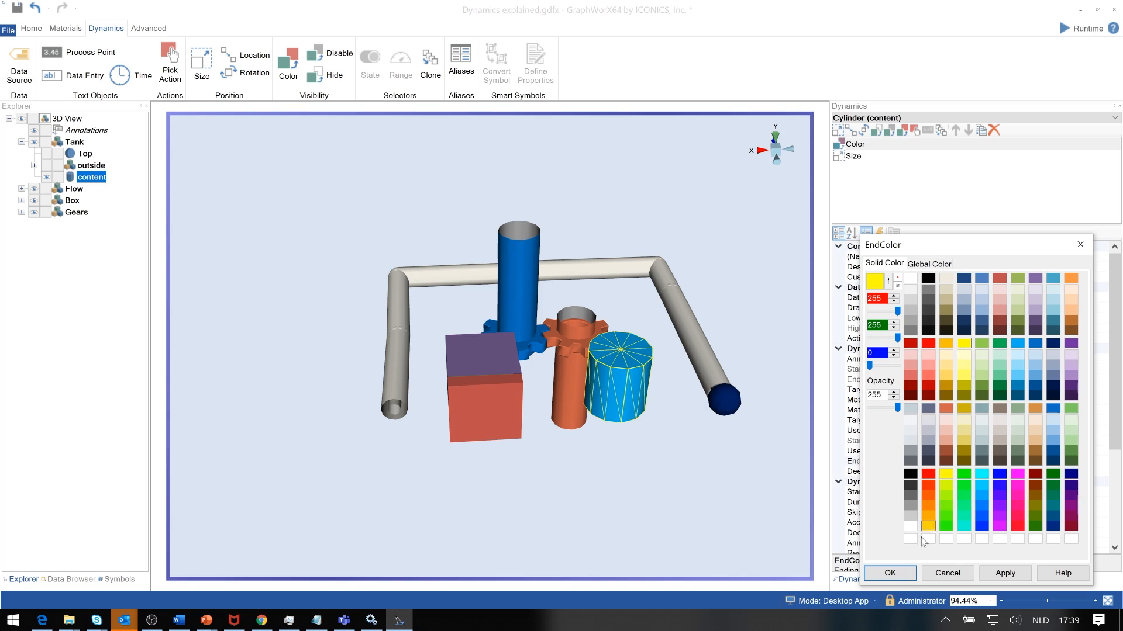
pyautogui.click(888, 573)
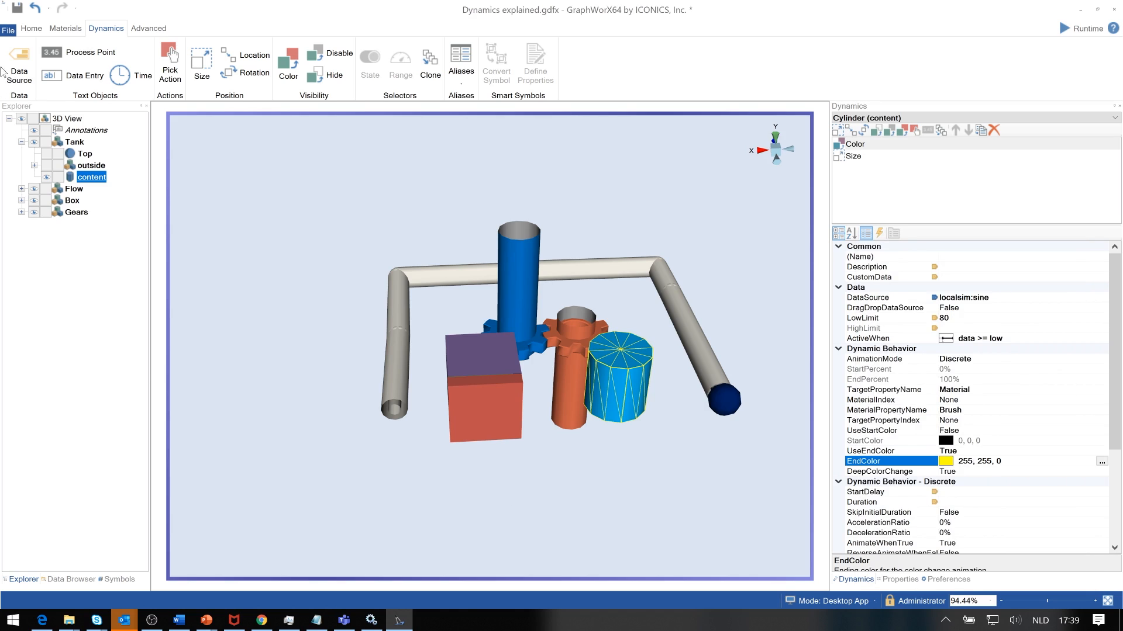
# Add a Location dynamic to the Sphere in the Flow group and move its path end to the pipe's opposite open end
pyautogui.click(21, 142)
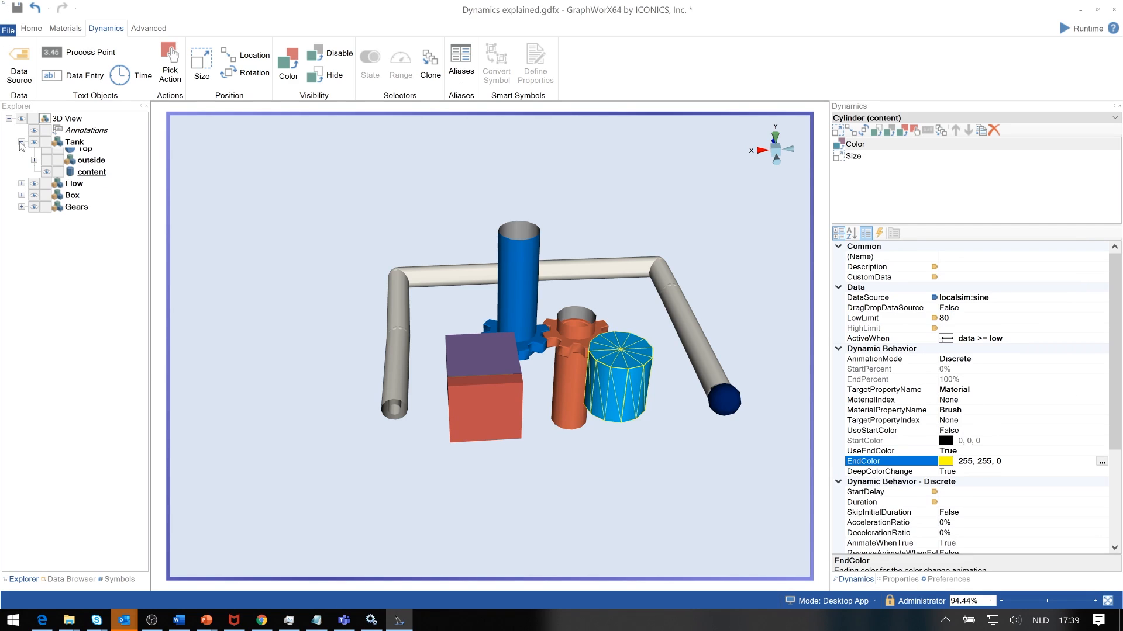
pyautogui.click(21, 153)
pyautogui.click(85, 166)
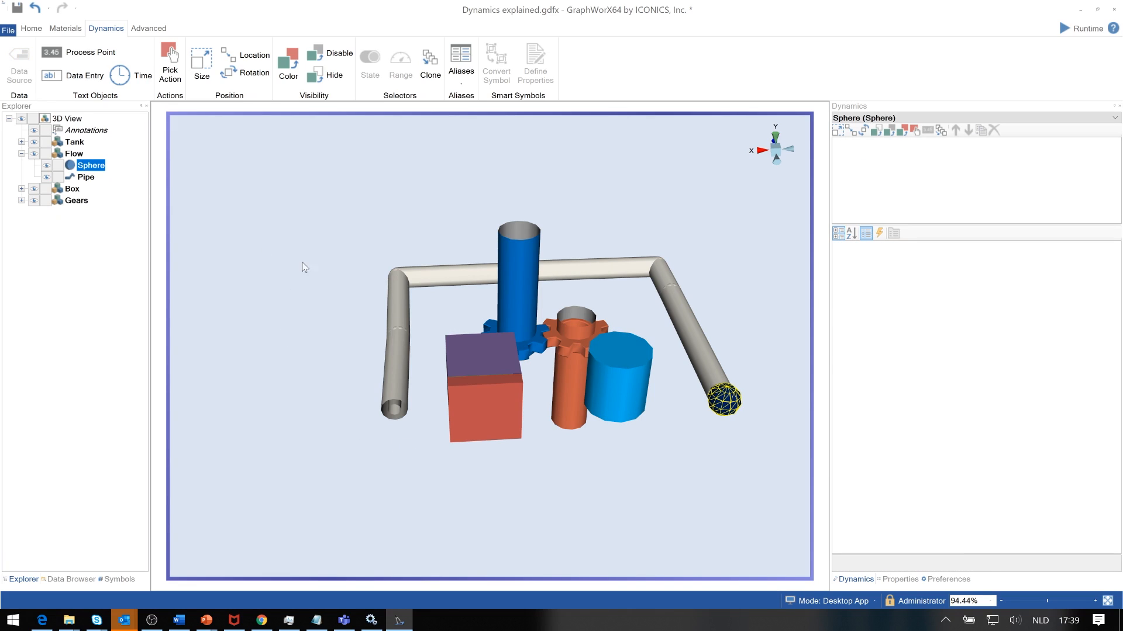
pyautogui.click(252, 61)
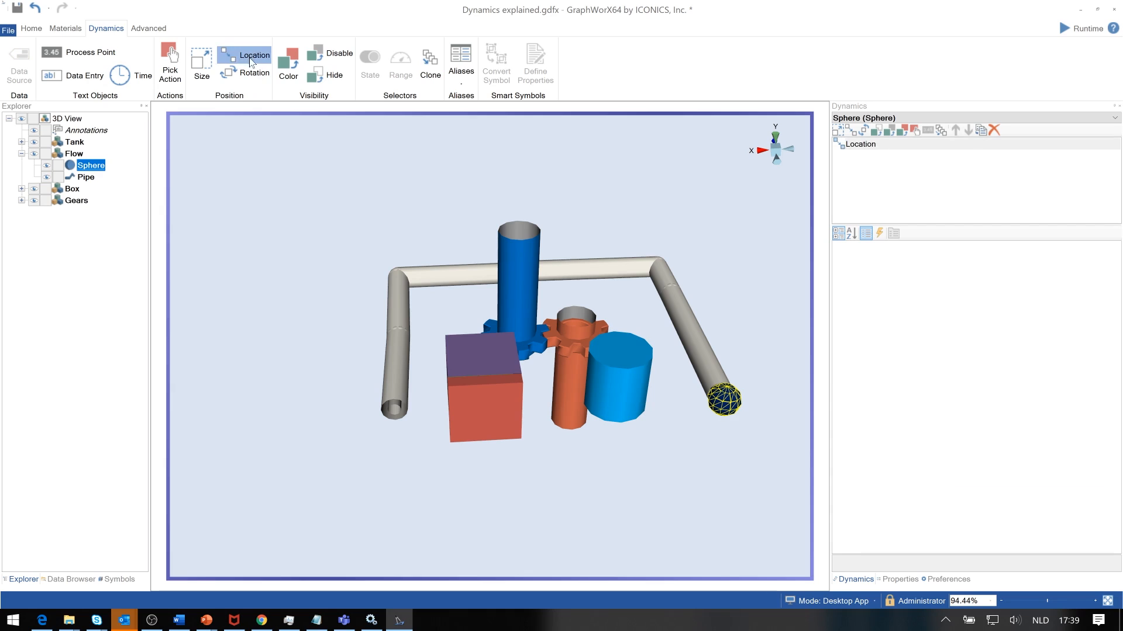
pyautogui.click(556, 411)
pyautogui.moveTo(522, 410); pyautogui.dragTo(358, 406)
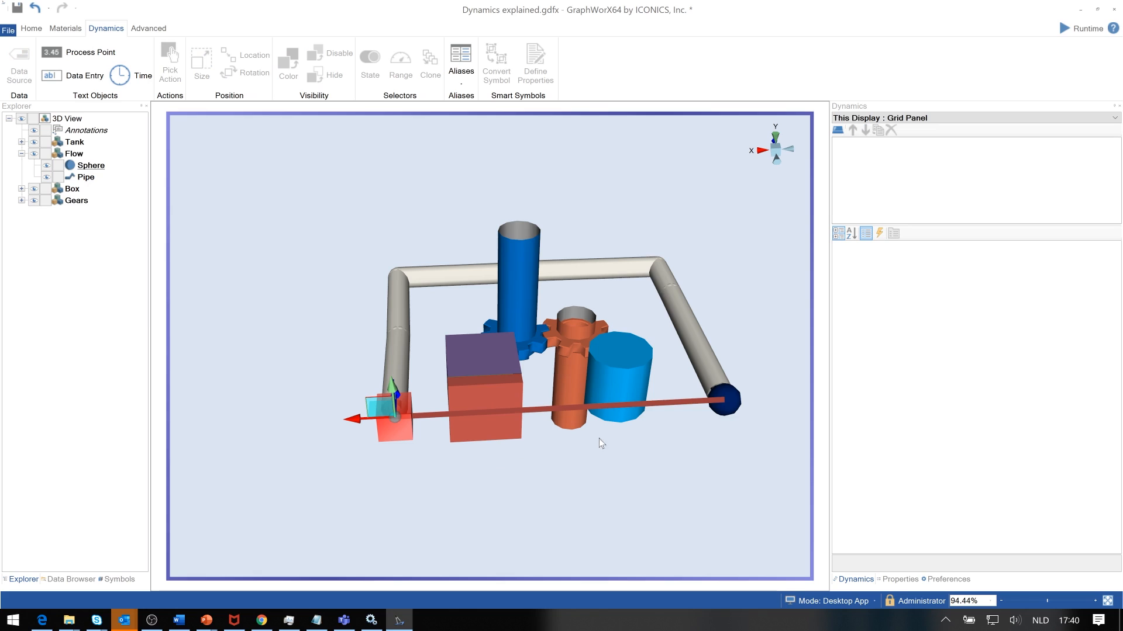
# Add two intermediate points to the sphere's motion path and place them on the pipe's two corners so the path follows the pipe
pyautogui.moveTo(668, 448)
pyautogui.mouseDown(button='middle')
pyautogui.moveTo(683, 506)
pyautogui.moveTo(666, 438)
pyautogui.mouseUp(button='middle')
pyautogui.click(665, 434)
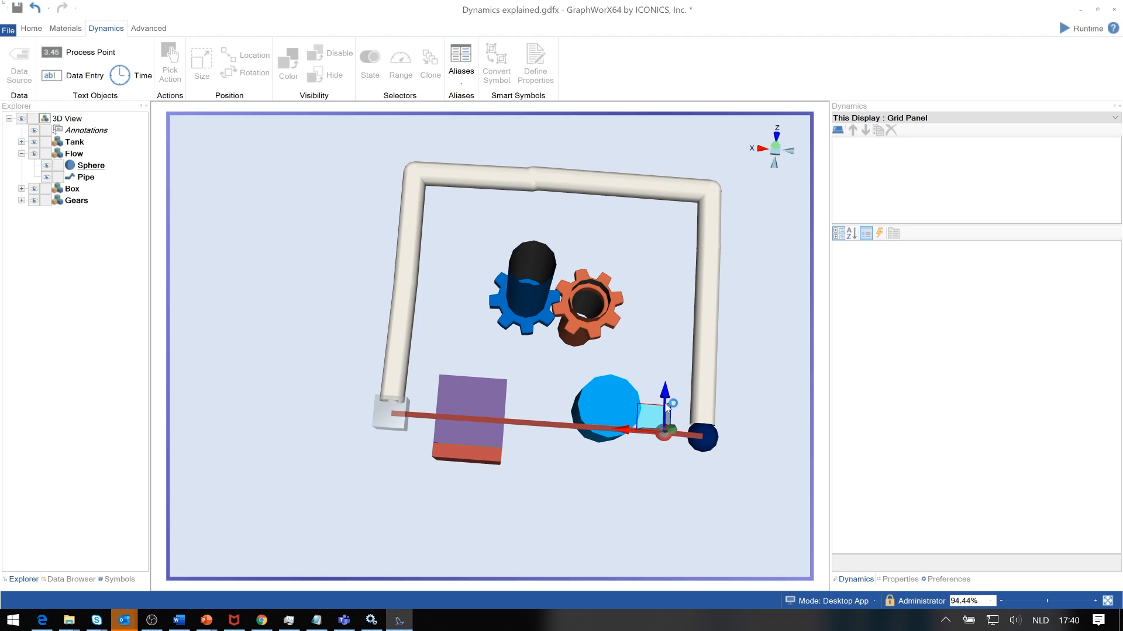
pyautogui.moveTo(668, 403); pyautogui.dragTo(672, 153)
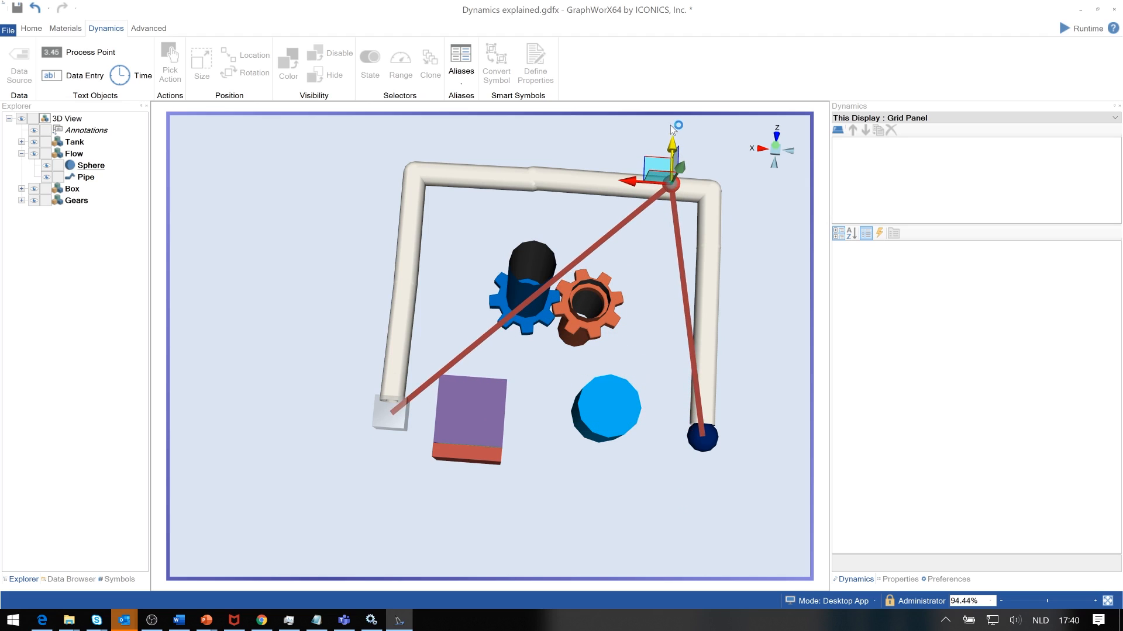
pyautogui.moveTo(638, 185); pyautogui.dragTo(640, 253)
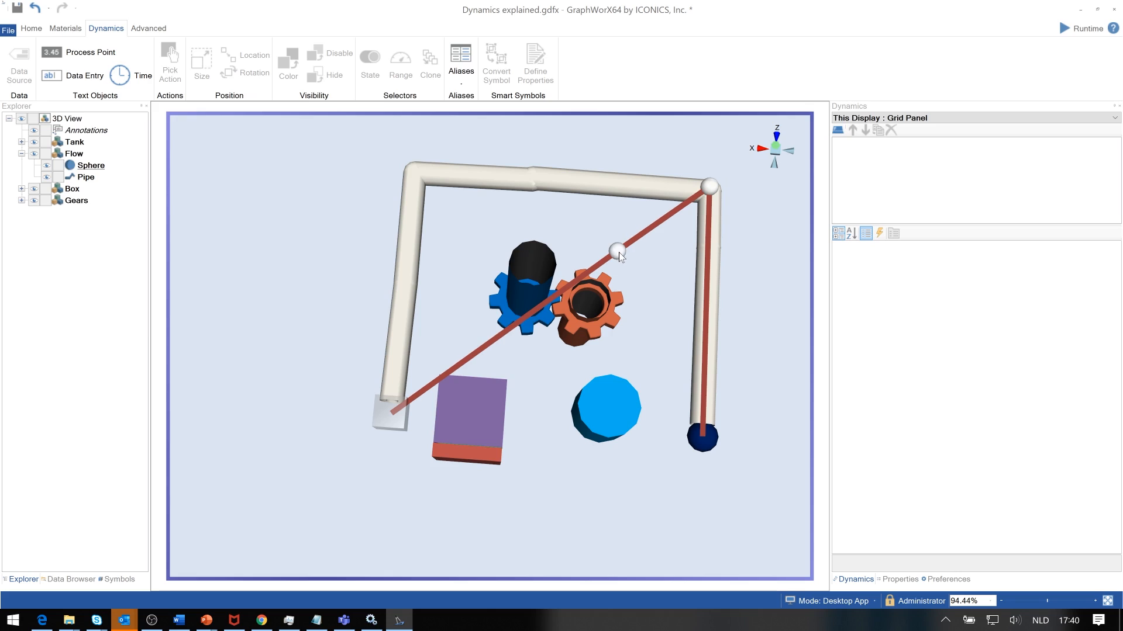
pyautogui.click(618, 251)
pyautogui.moveTo(622, 221); pyautogui.dragTo(625, 153)
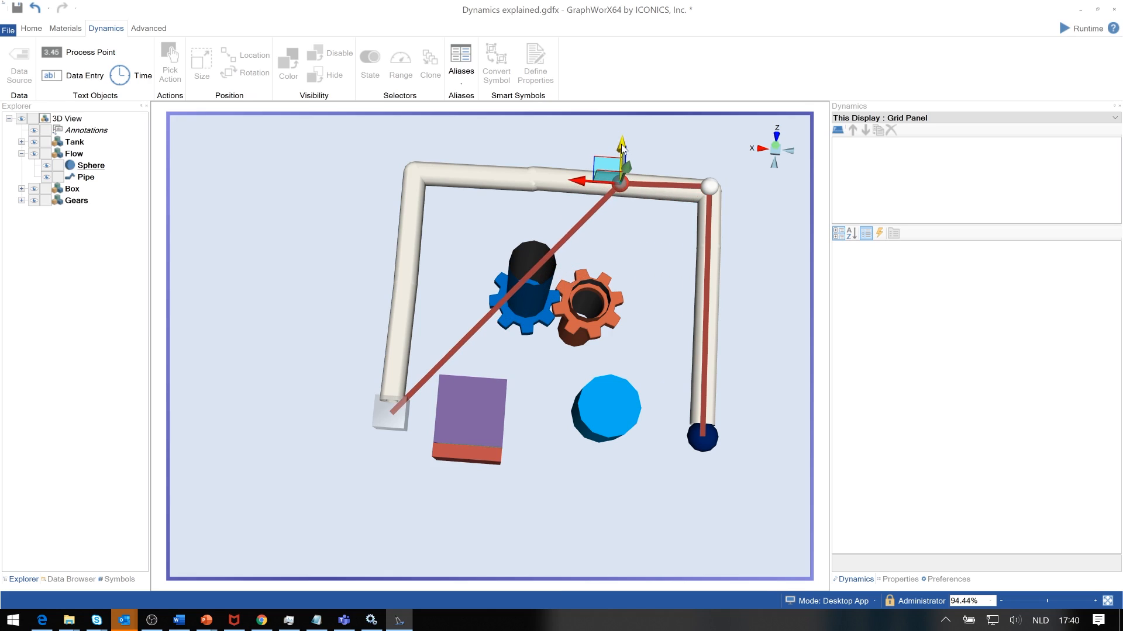
pyautogui.moveTo(582, 183); pyautogui.dragTo(380, 170)
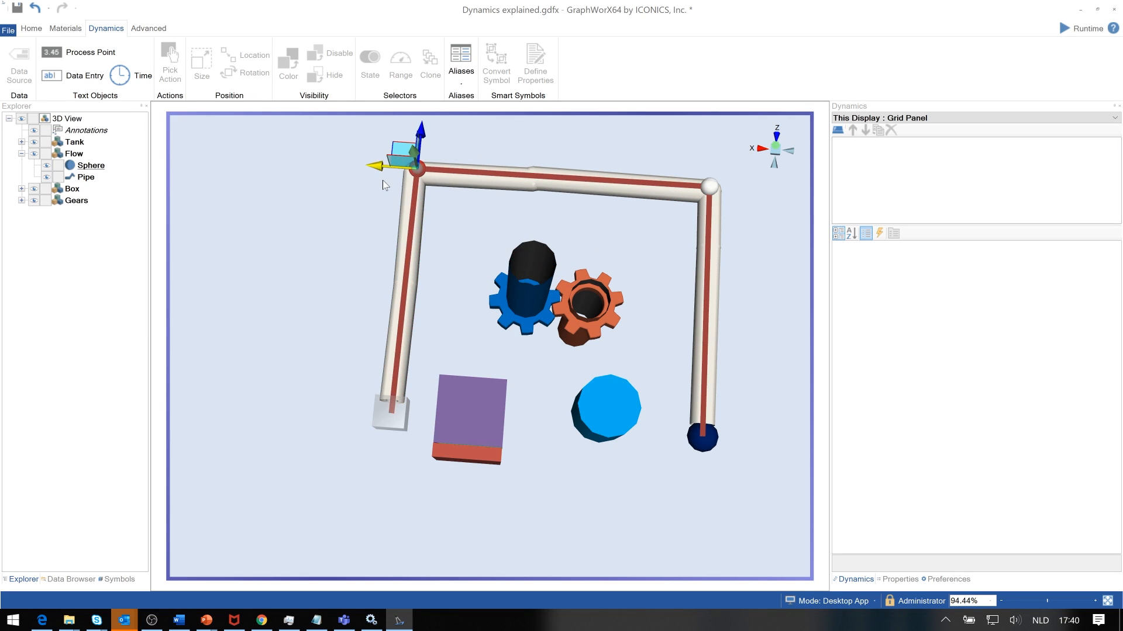
# Set the data source of the Sphere's Location dynamic to localsim:sine
pyautogui.click(85, 167)
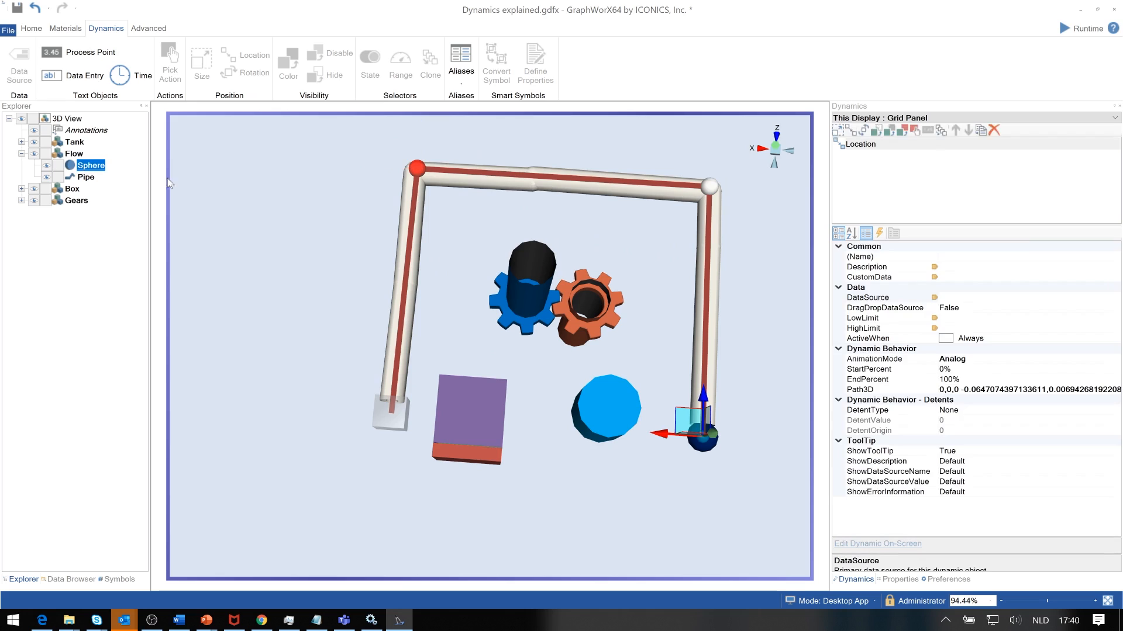
pyautogui.click(963, 299)
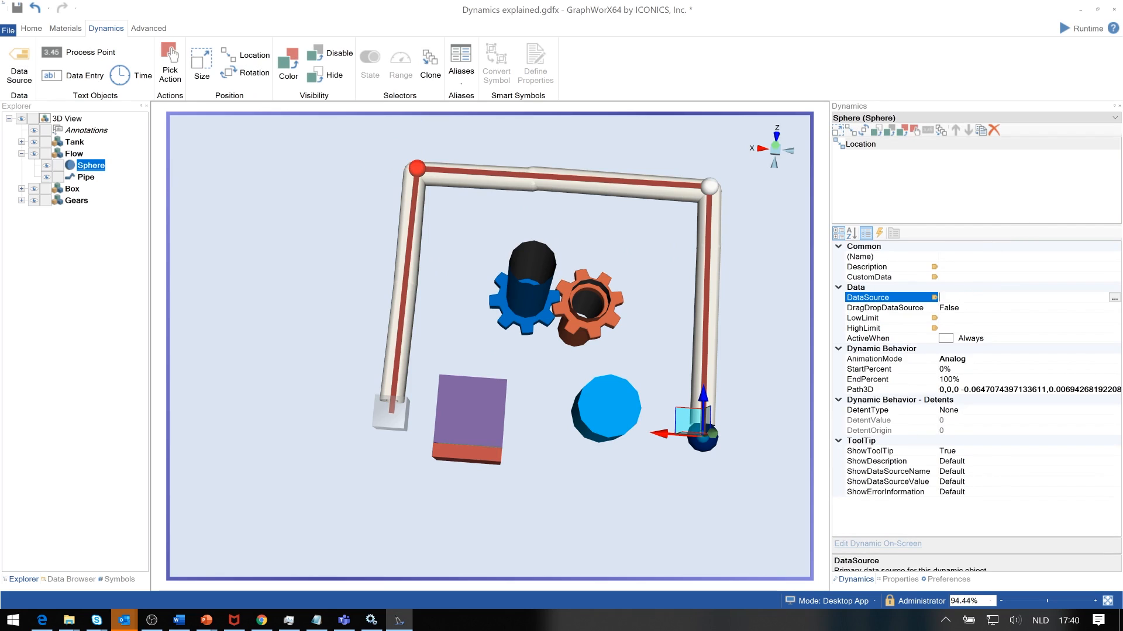
pyautogui.click(1113, 299)
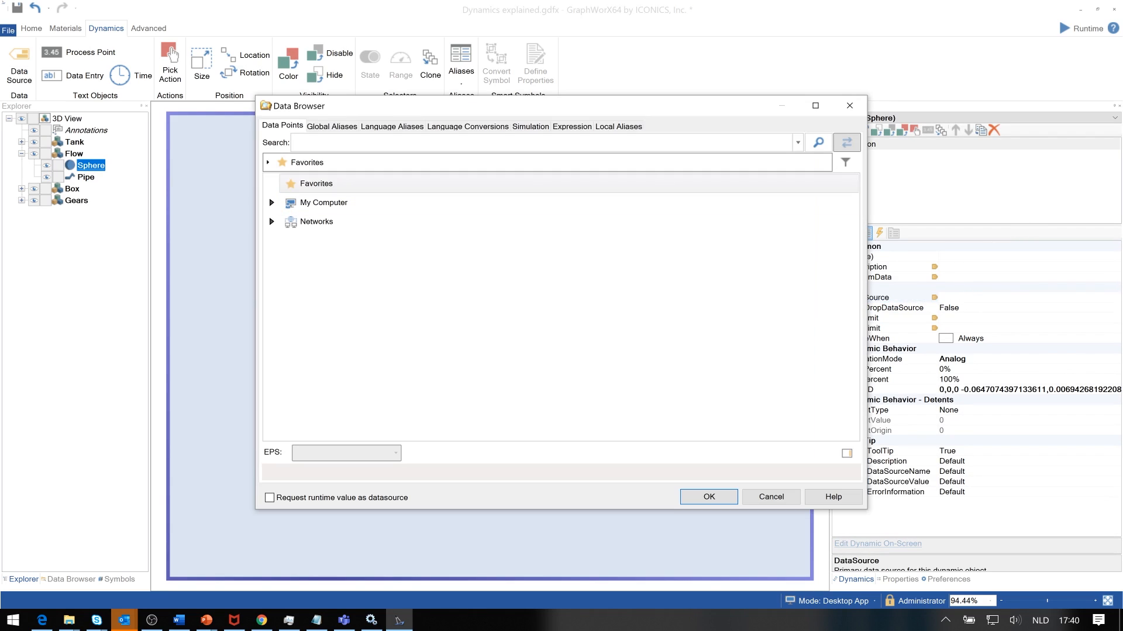
pyautogui.click(530, 126)
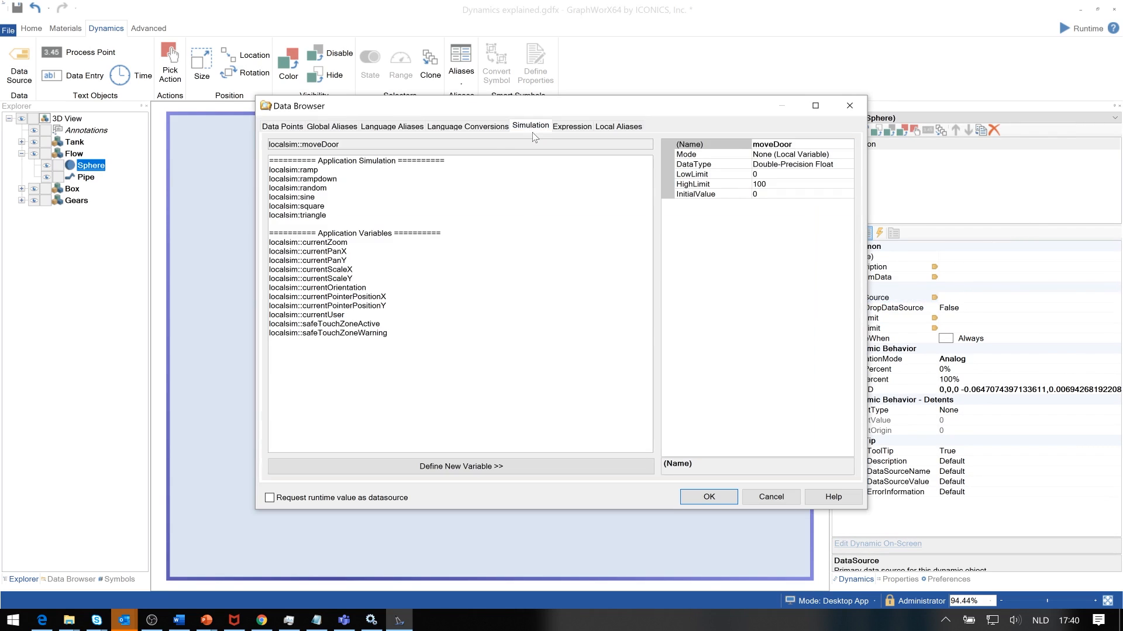
pyautogui.click(313, 198)
pyautogui.click(708, 496)
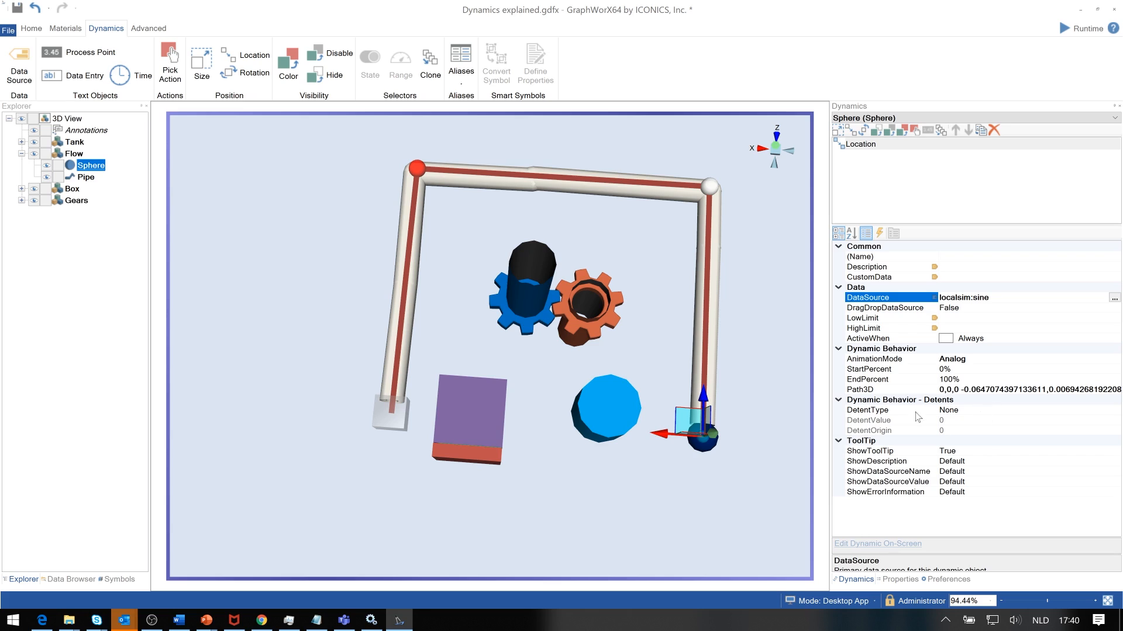
# Add a Rotation dynamic to the Box group's Front and move its pivot to the door's side edge, about 0.5 along X
pyautogui.click(21, 154)
pyautogui.moveTo(268, 363); pyautogui.dragTo(283, 332, button='middle')
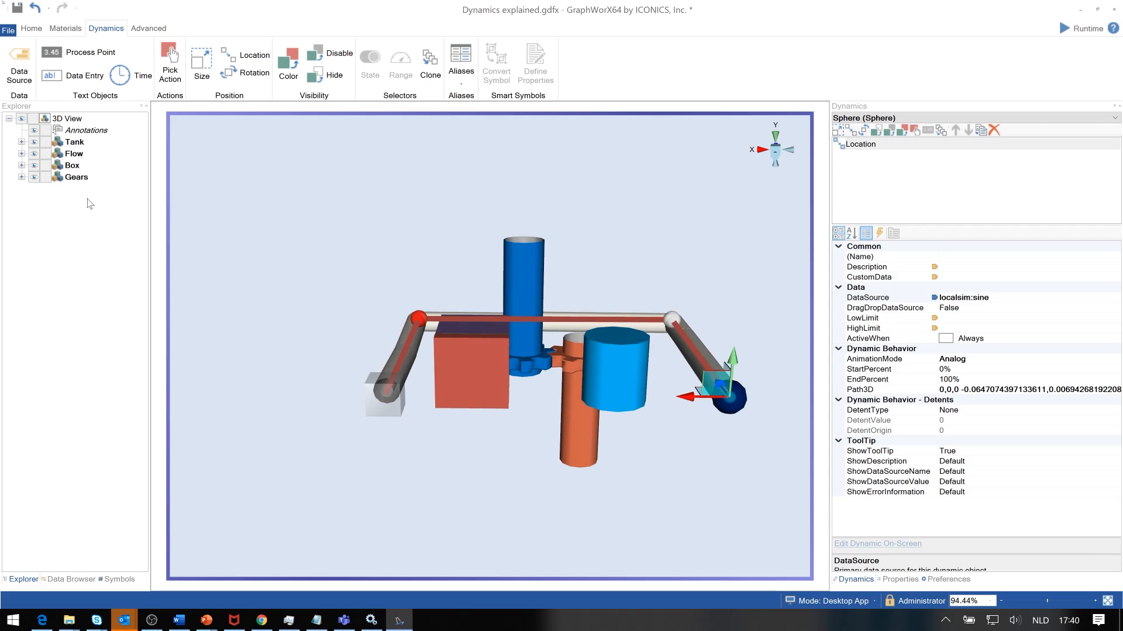
pyautogui.click(21, 166)
pyautogui.click(87, 189)
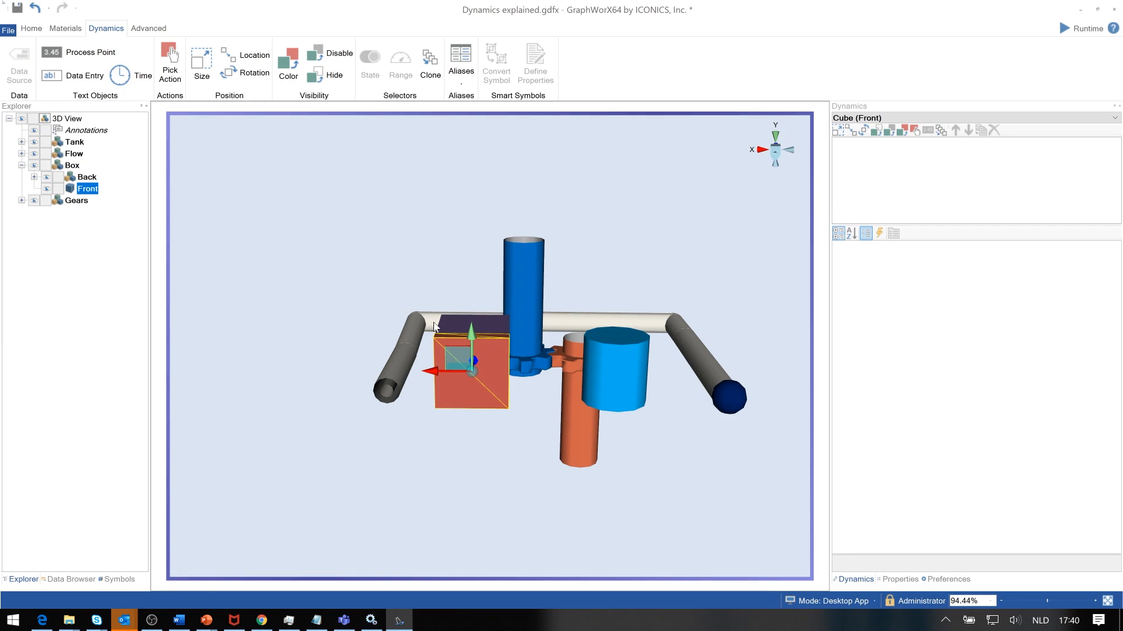
pyautogui.click(246, 74)
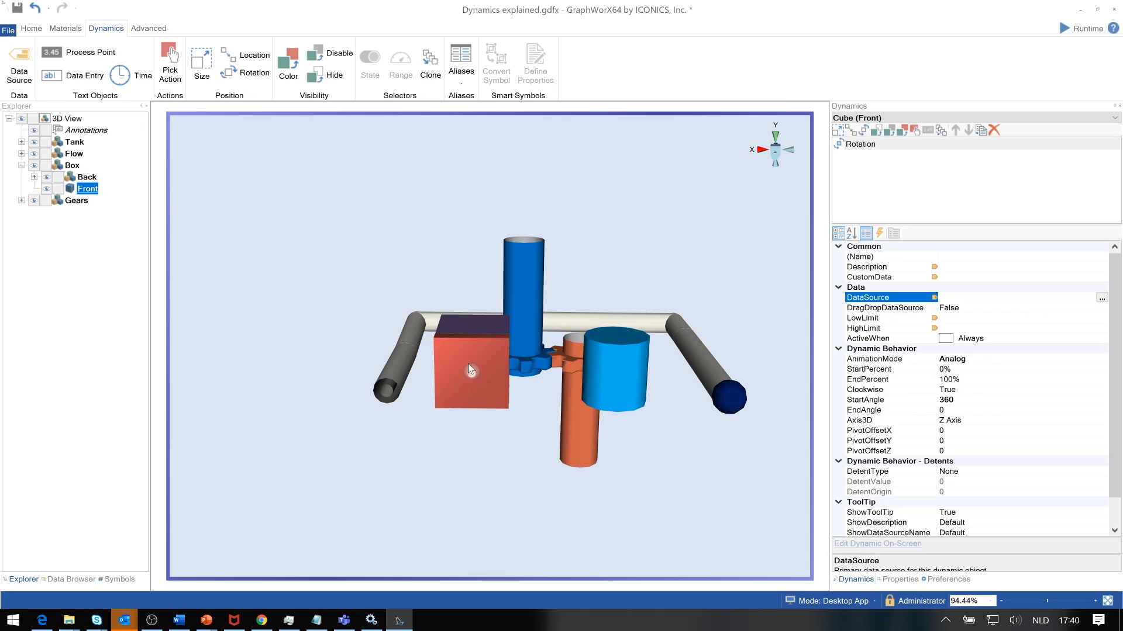
pyautogui.click(473, 373)
pyautogui.moveTo(432, 374); pyautogui.dragTo(395, 374)
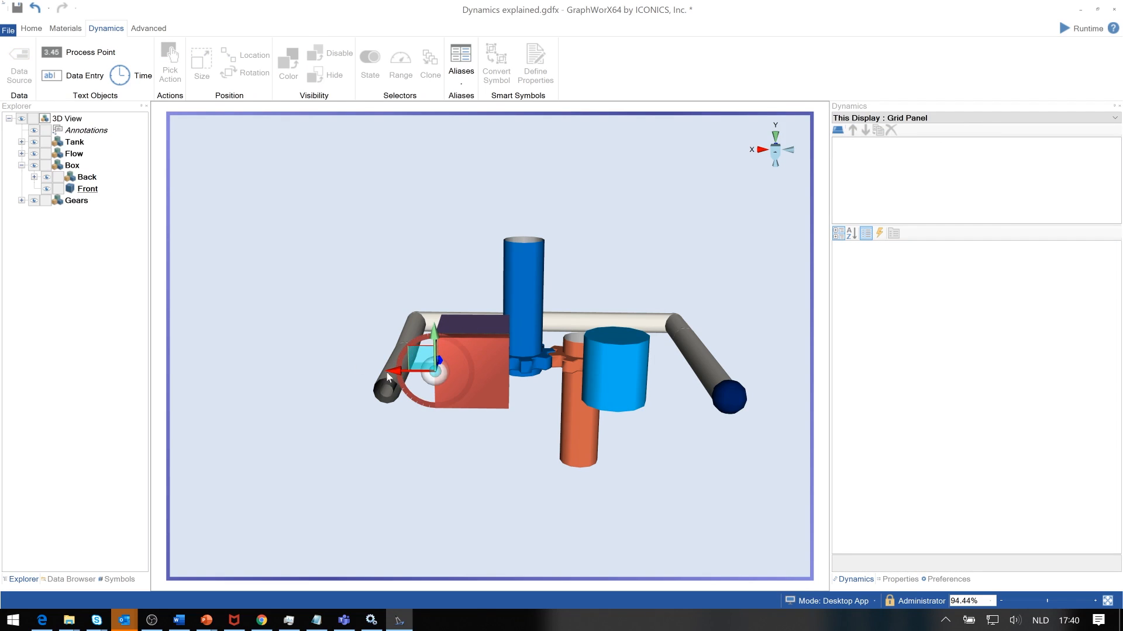
# Set the data source of the Front's Rotation dynamic to a new simulation variable named myDoor
pyautogui.click(83, 190)
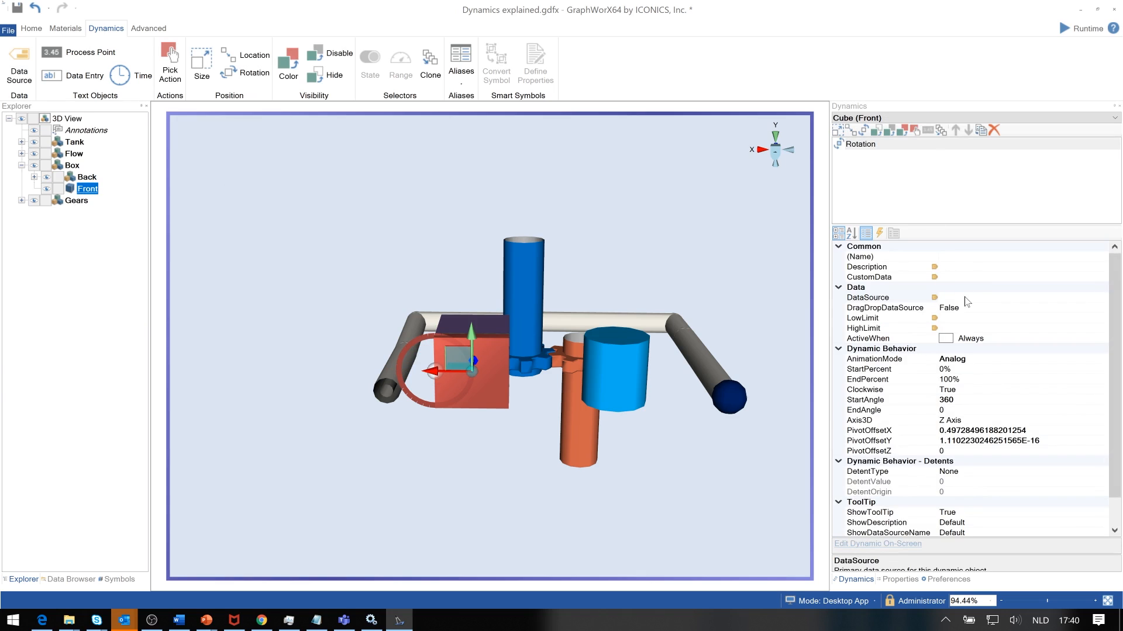
pyautogui.click(962, 298)
pyautogui.click(1102, 299)
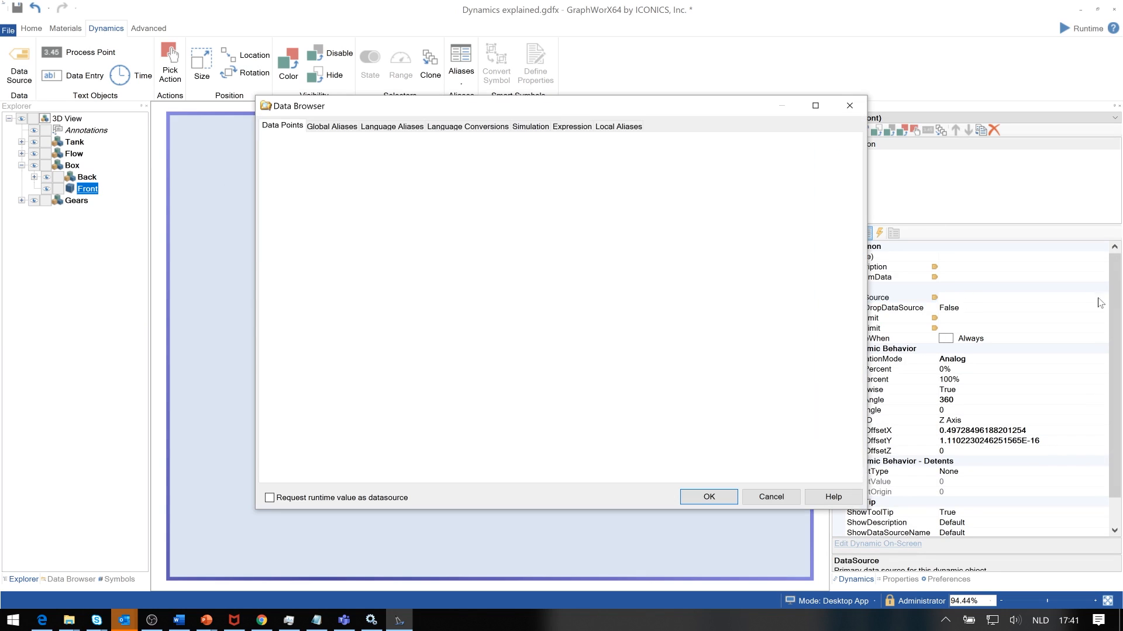
pyautogui.click(535, 127)
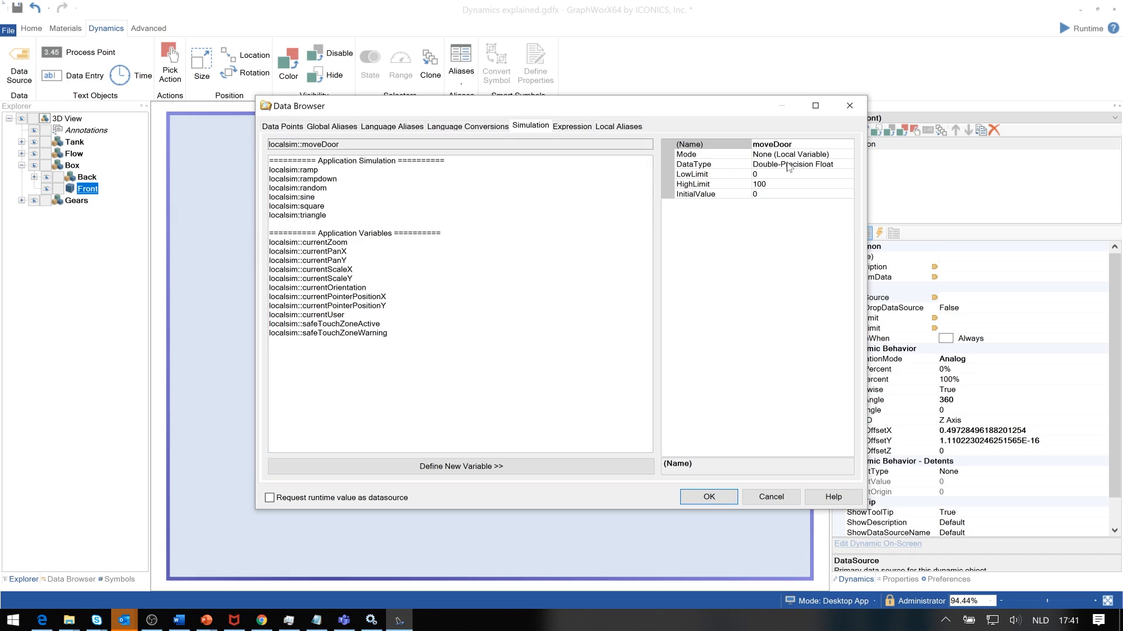
pyautogui.write('m')
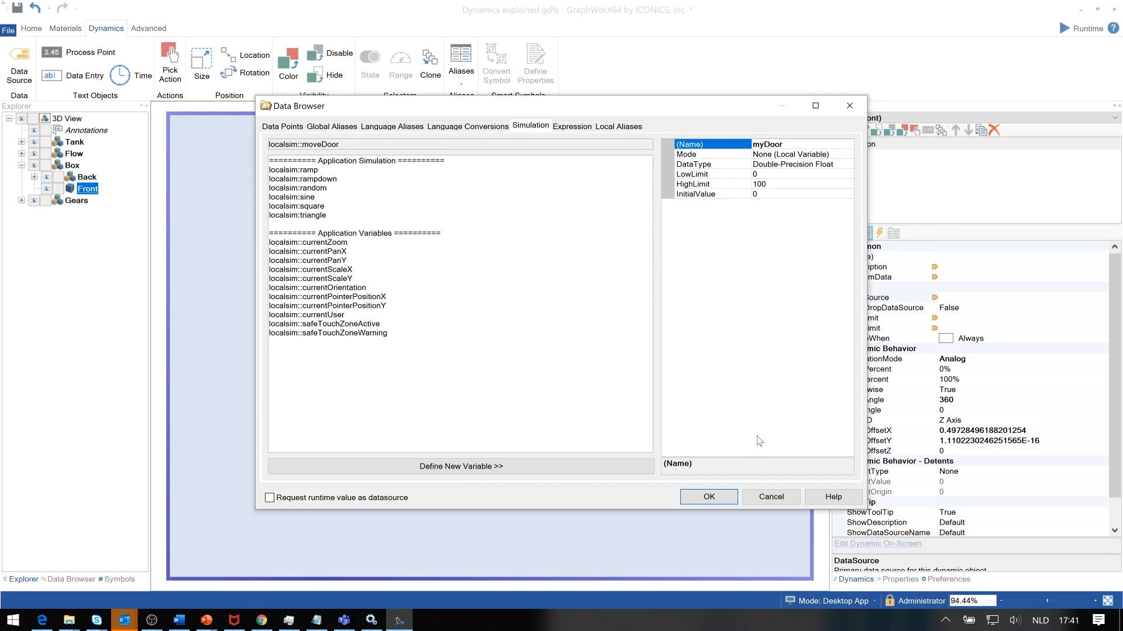
pyautogui.click(708, 497)
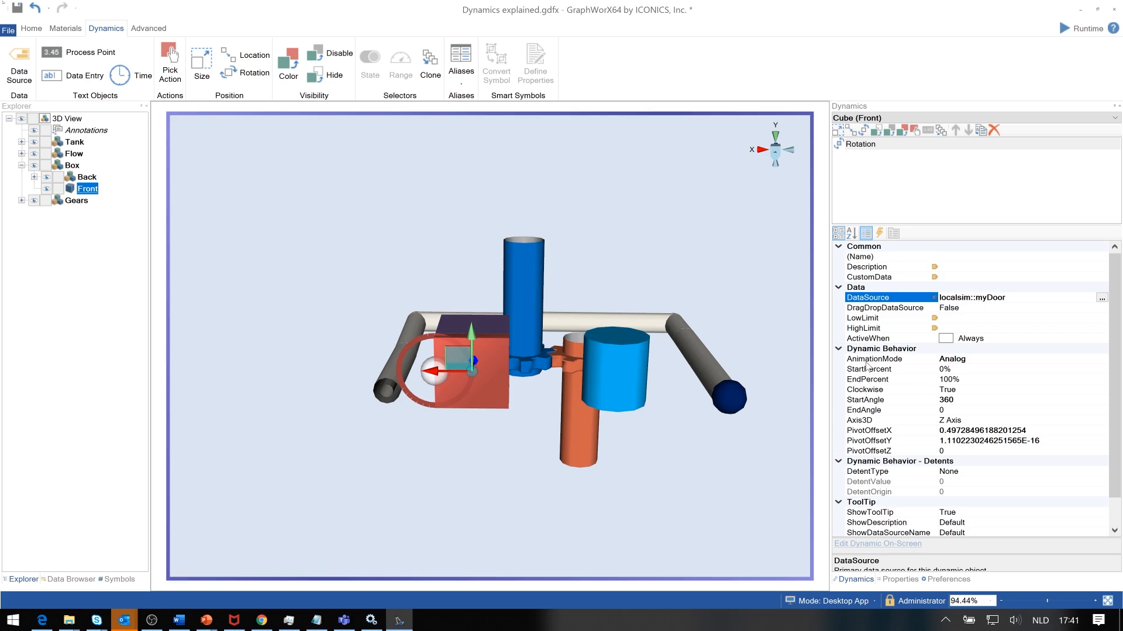
# Set the Front's rotation to Discrete animation mode and make it turn about the Y Axis
pyautogui.doubleClick(860, 361)
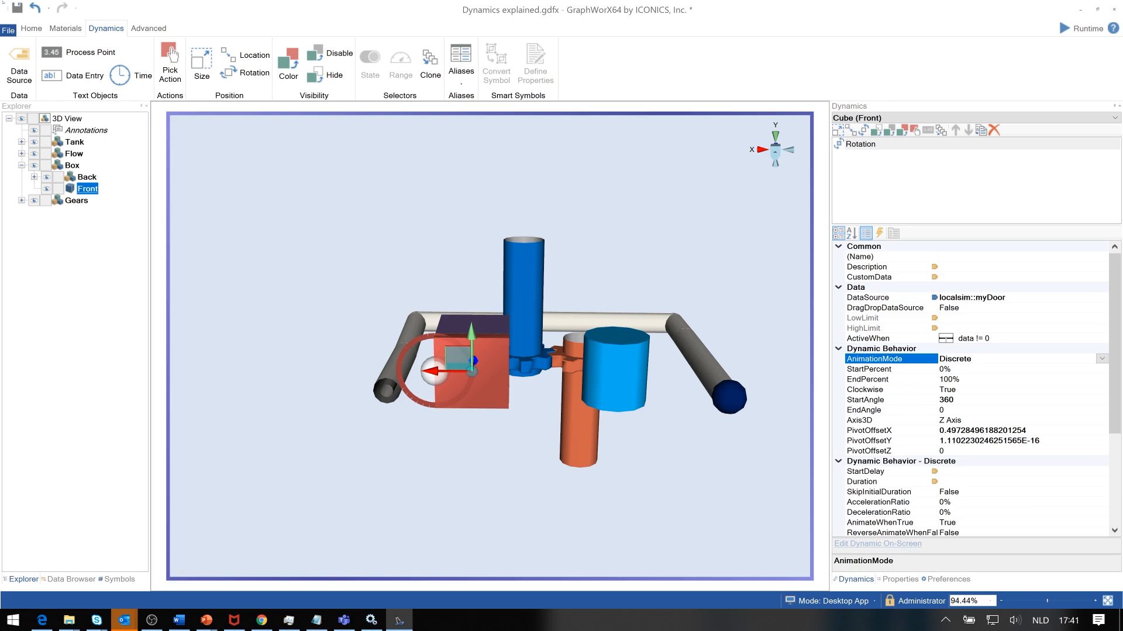
pyautogui.click(1015, 298)
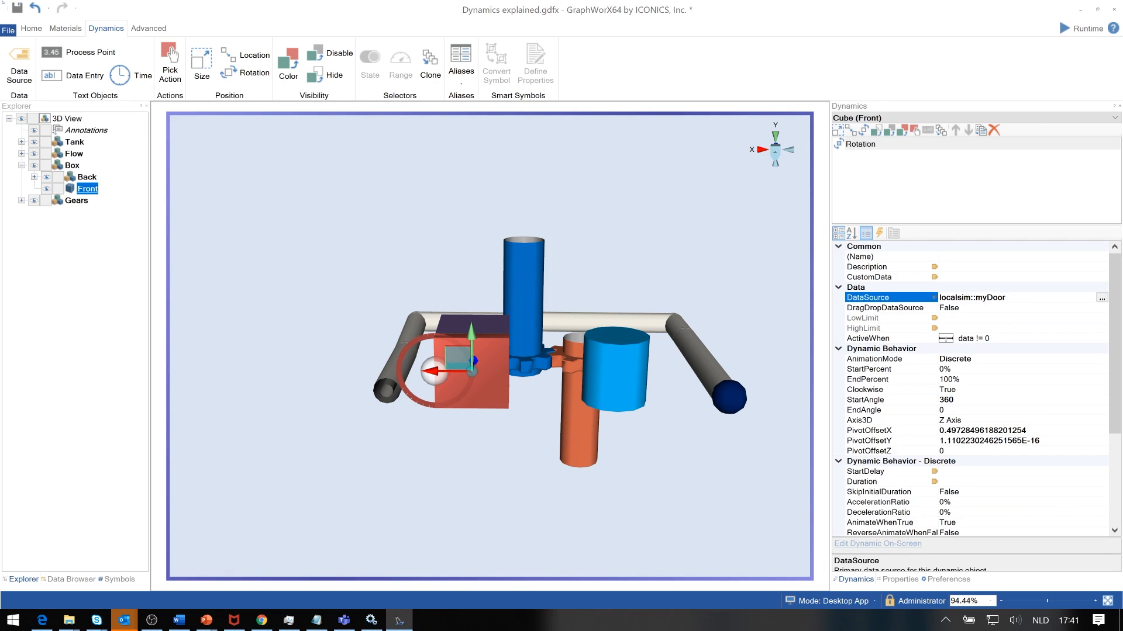
pyautogui.moveTo(1015, 298); pyautogui.dragTo(939, 299)
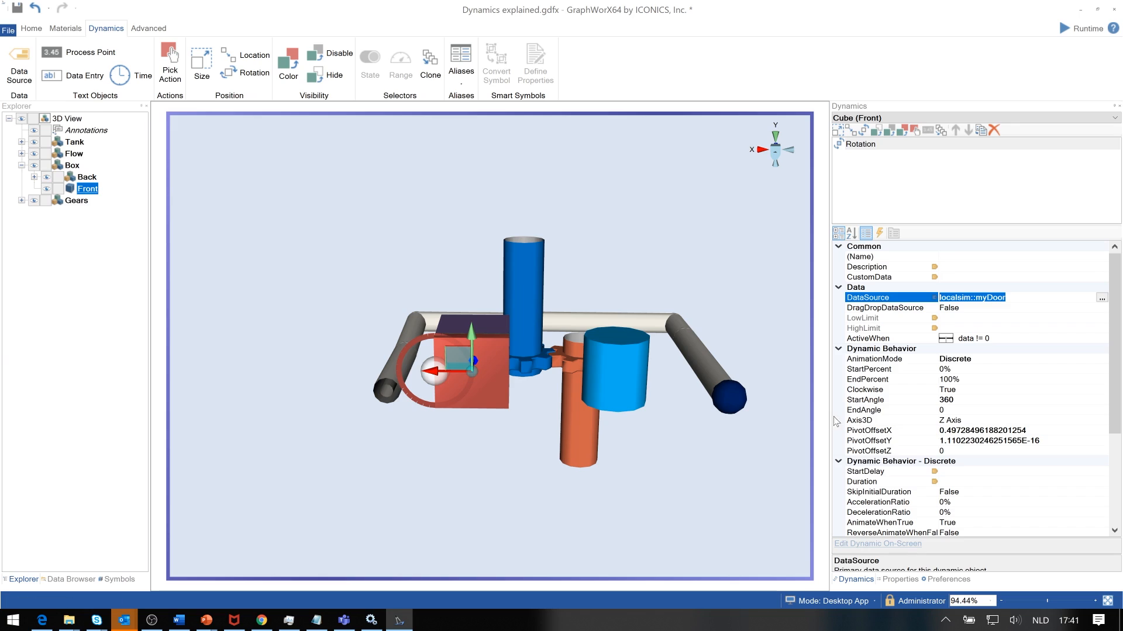
pyautogui.click(865, 421)
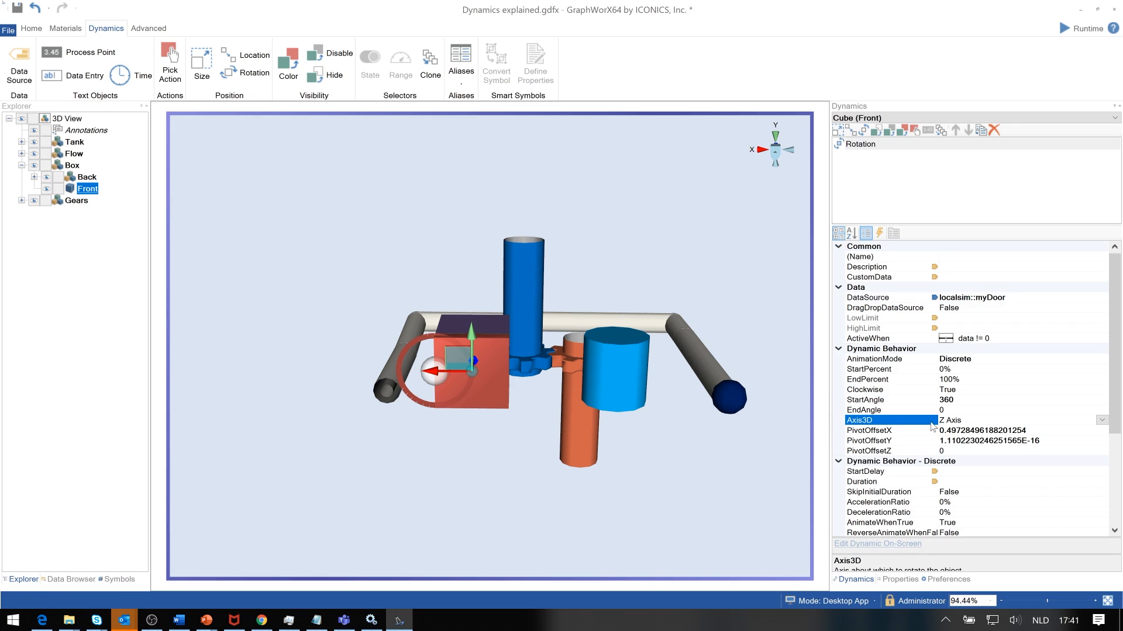
pyautogui.click(1101, 420)
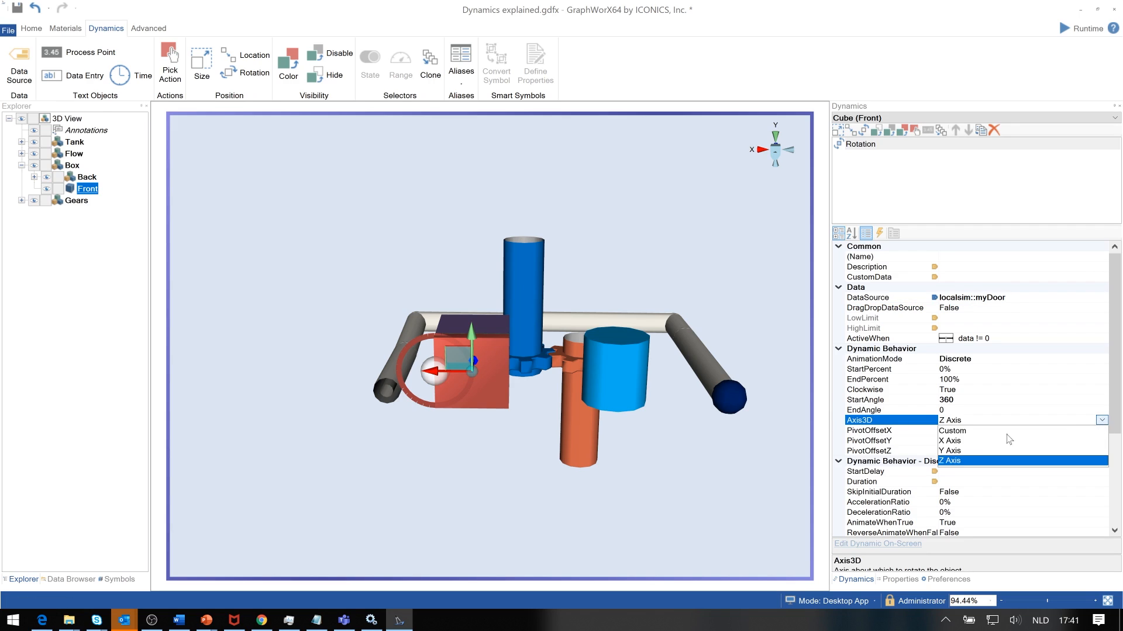
pyautogui.click(954, 455)
# Set the Front rotation's start angle to 0 and its end angle to 270
pyautogui.doubleClick(946, 400)
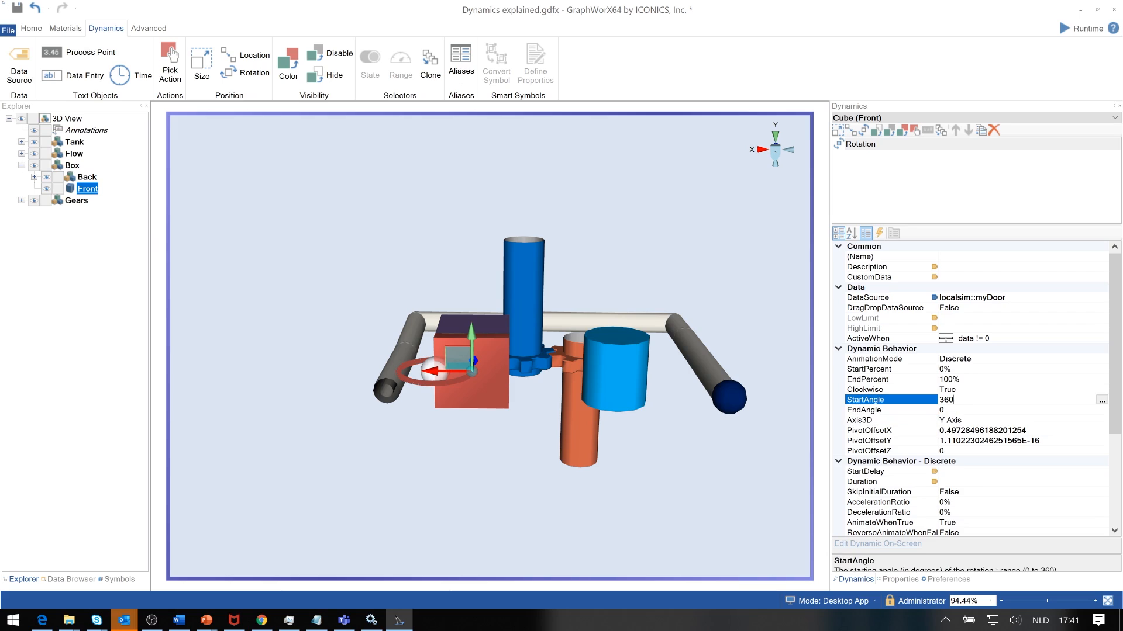
pyautogui.write('0')
pyautogui.doubleClick(942, 410)
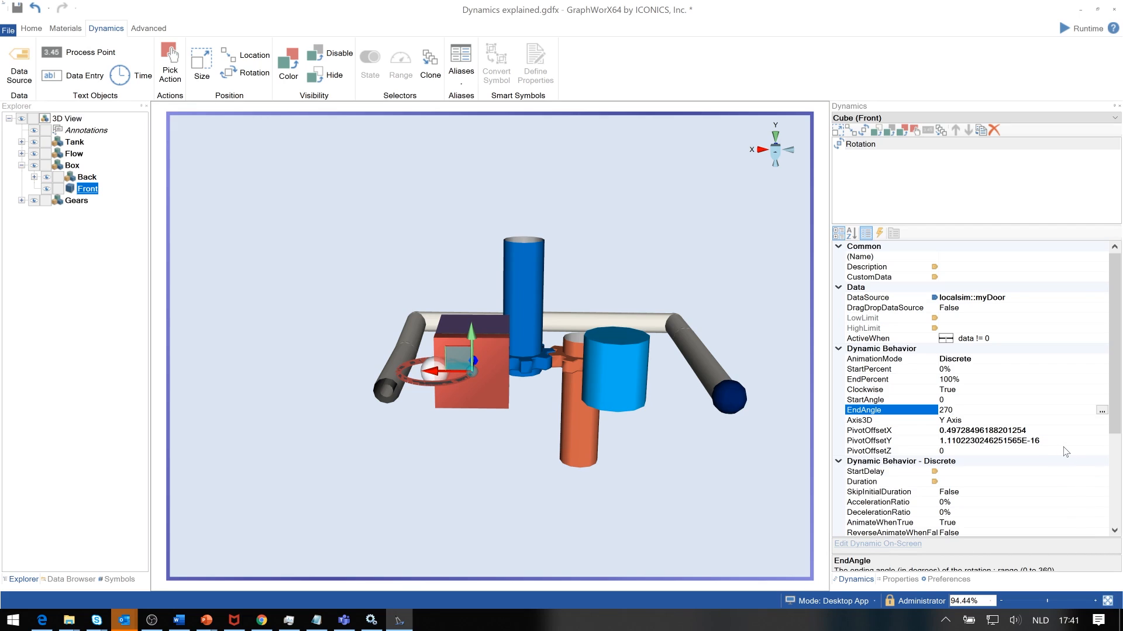
# Set the Front rotation's duration to 5000 and ReverseAnimateWhenFalse to True
pyautogui.scroll(-2, 1035, 433)
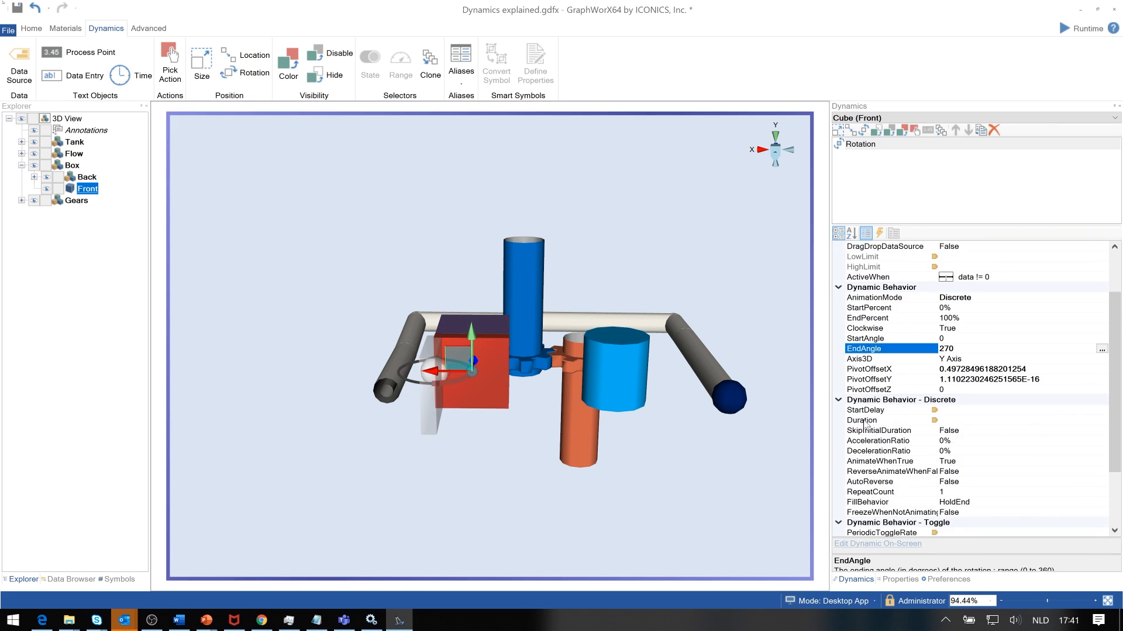
pyautogui.click(948, 421)
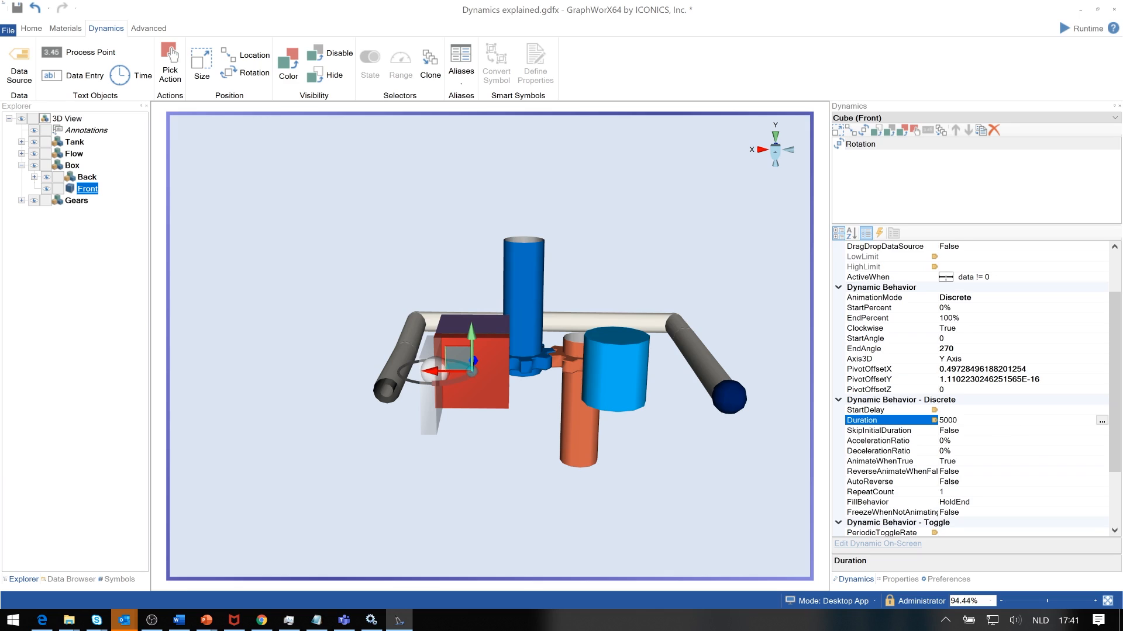
pyautogui.scroll(-3, 951, 452)
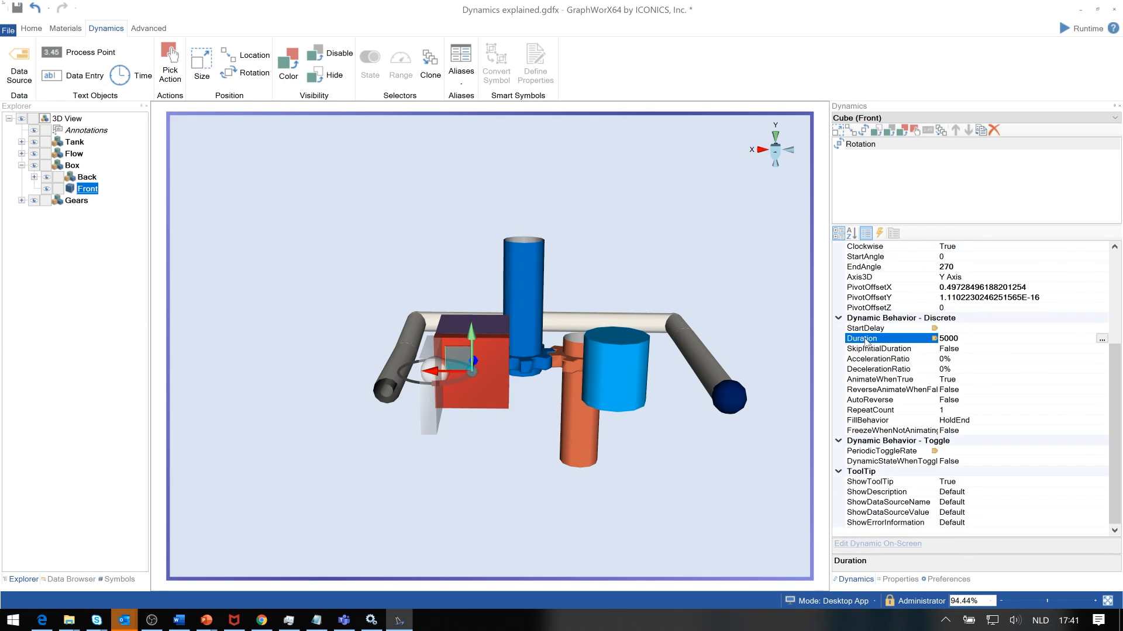
pyautogui.click(855, 390)
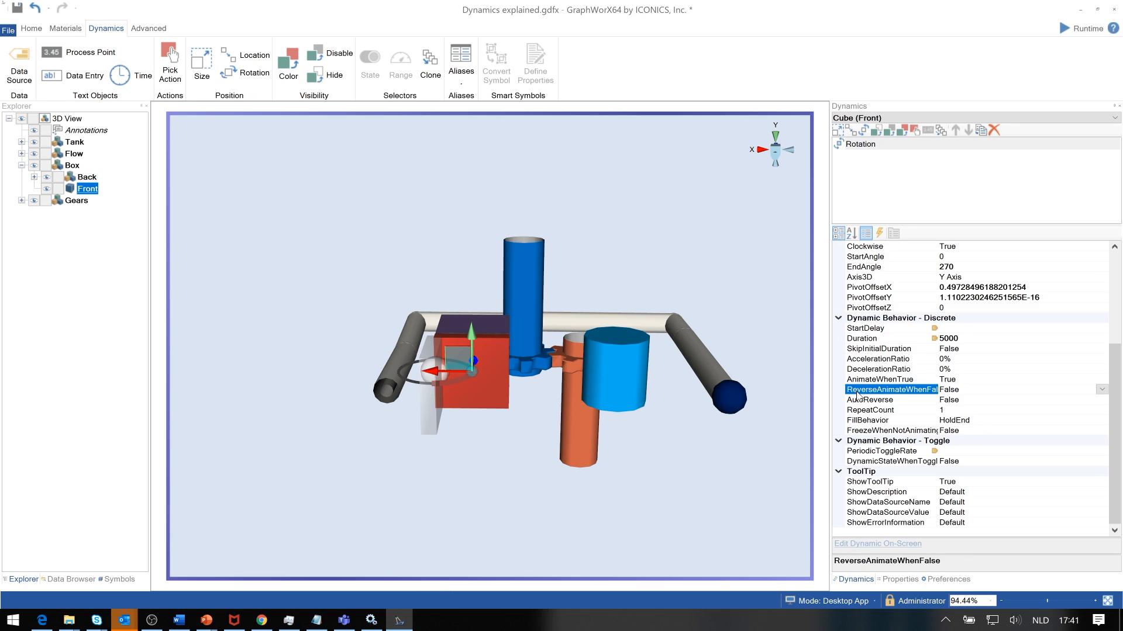
pyautogui.click(1101, 389)
pyautogui.click(950, 403)
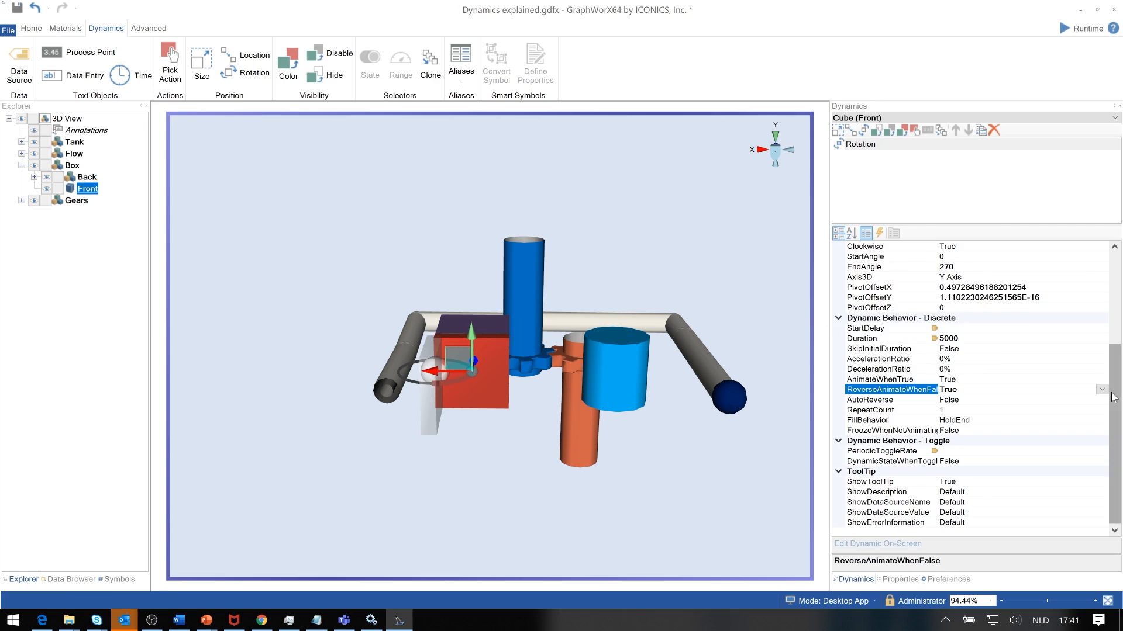
# Copy the data source localsim::myDoor from the Front's Rotation dynamic
pyautogui.scroll(3, 1097, 385)
pyautogui.scroll(2, 1096, 384)
pyautogui.click(1026, 298)
pyautogui.hotkey('ctrl', 'c')
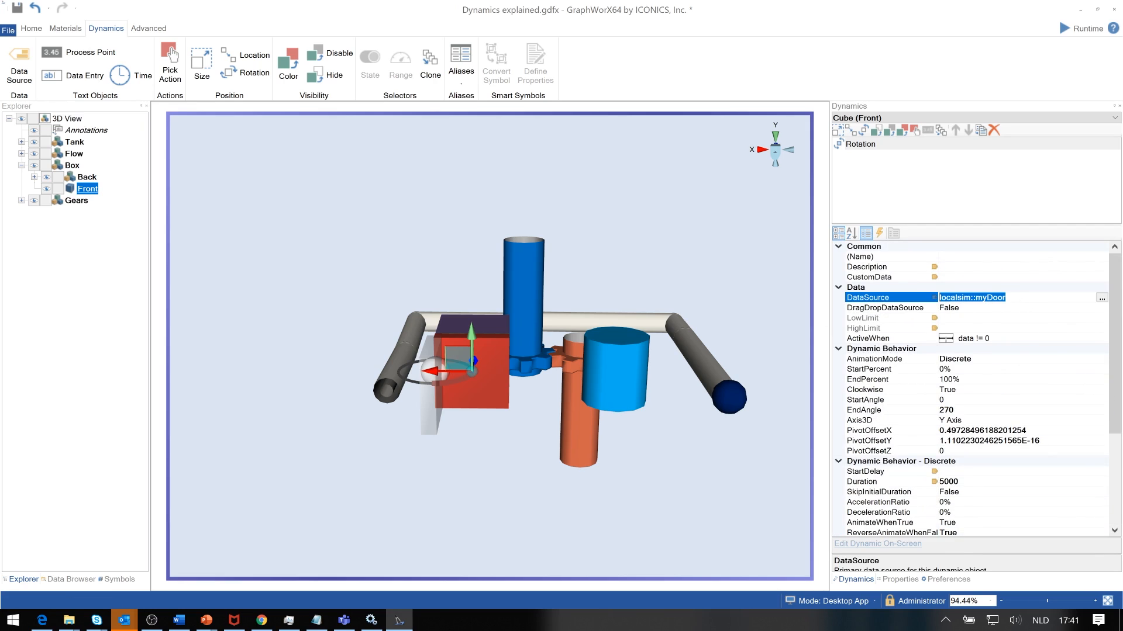
# Add a Pick action to the Box group's Back and set its command to Toggle Value
pyautogui.click(85, 177)
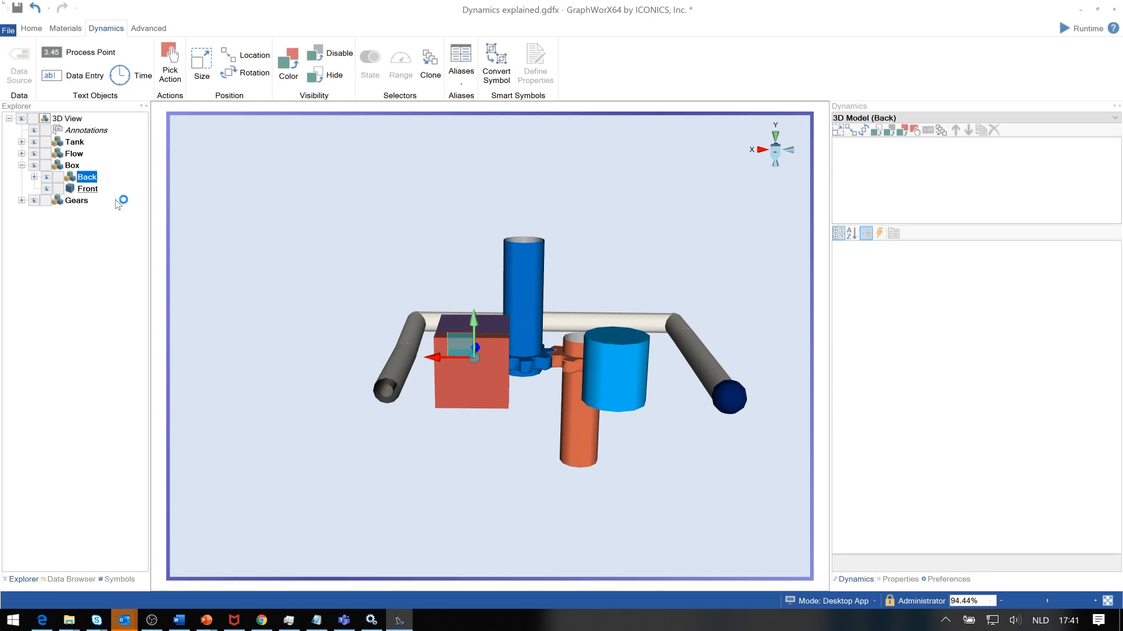
pyautogui.click(170, 61)
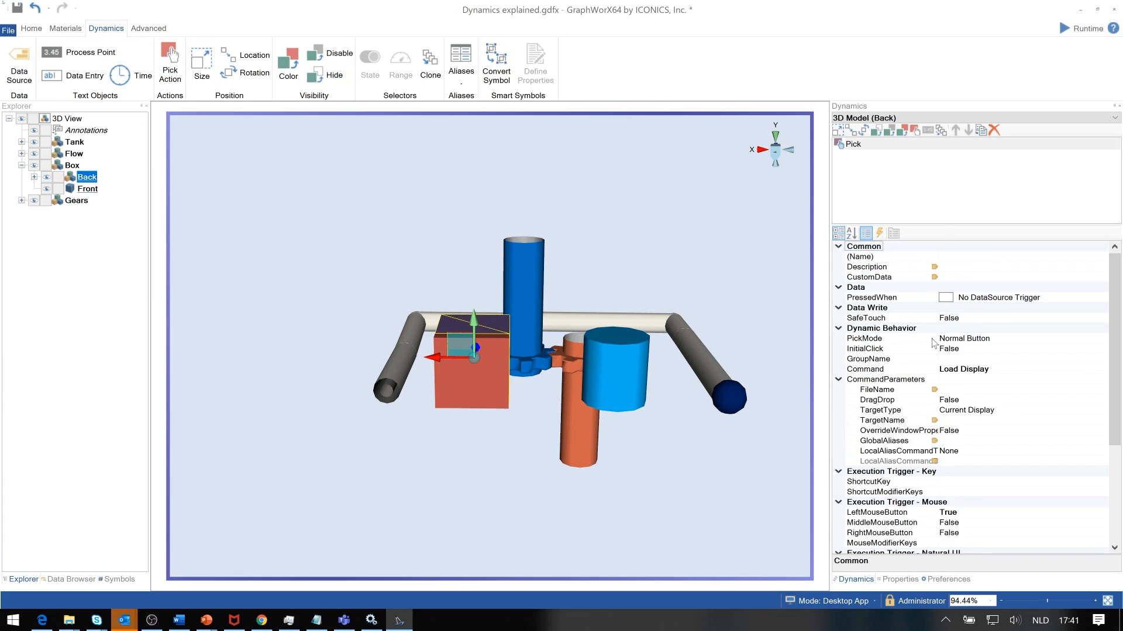
pyautogui.click(990, 369)
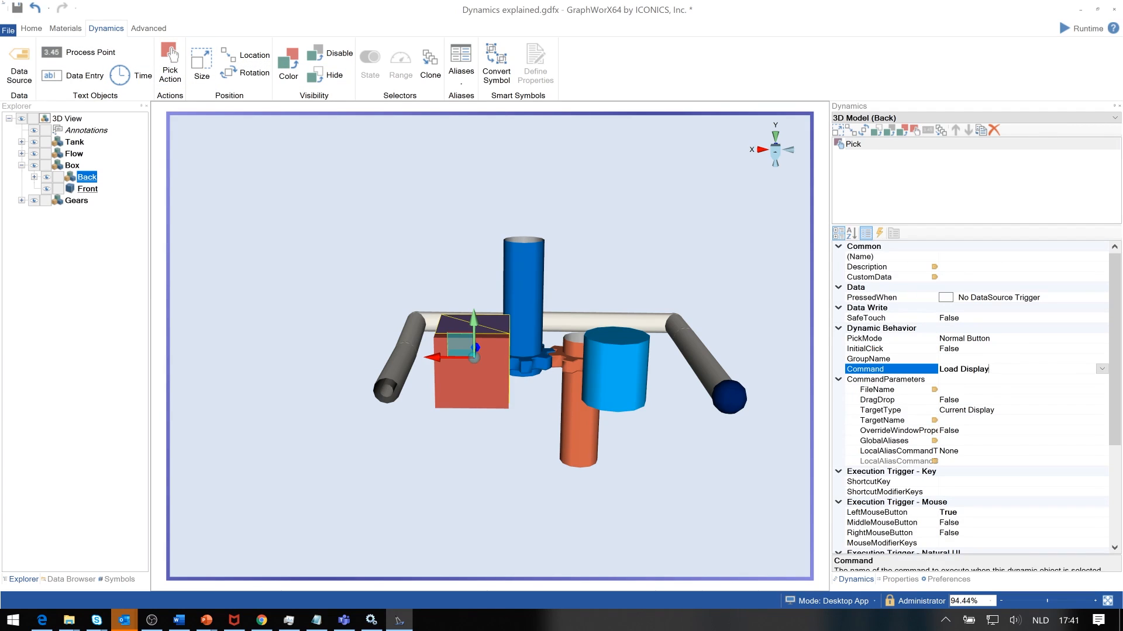
pyautogui.click(1102, 369)
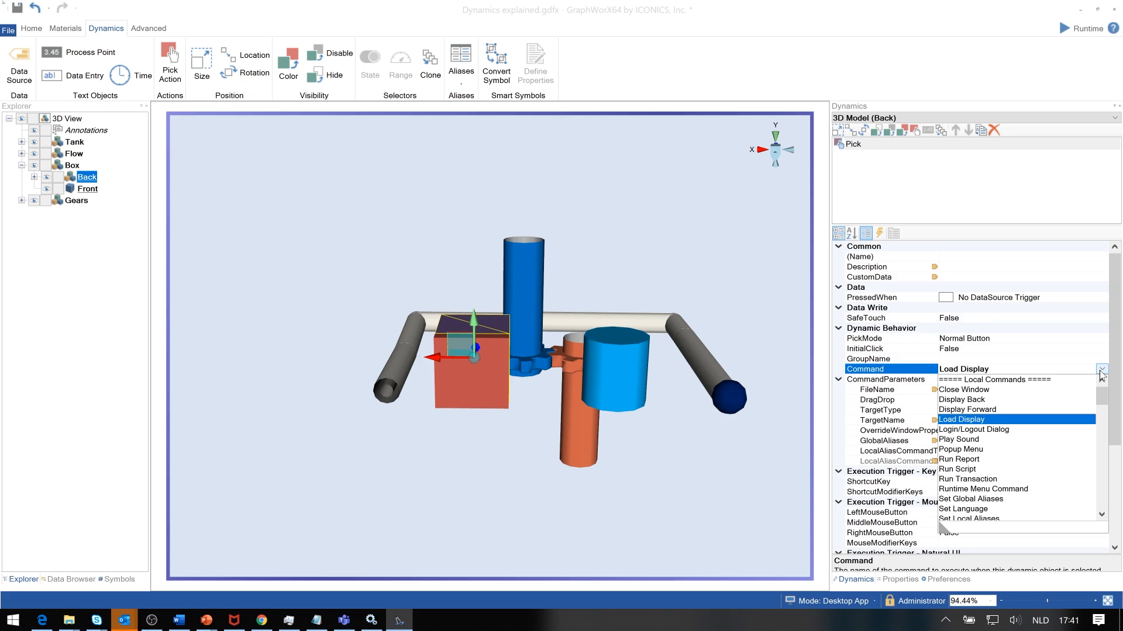
pyautogui.press('t')
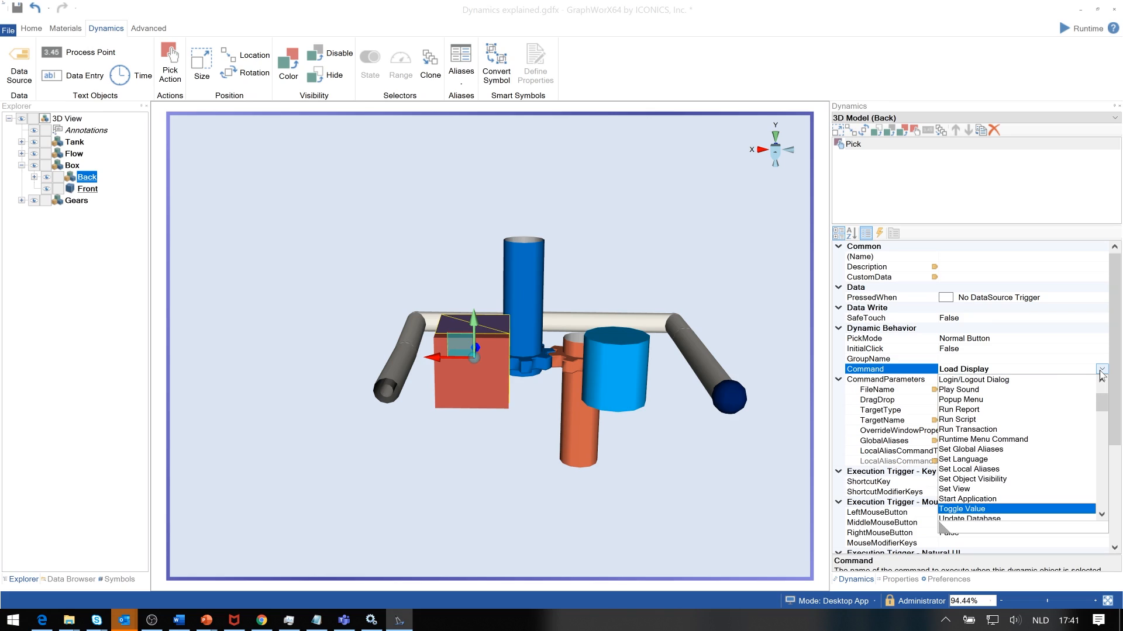
pyautogui.press('Return')
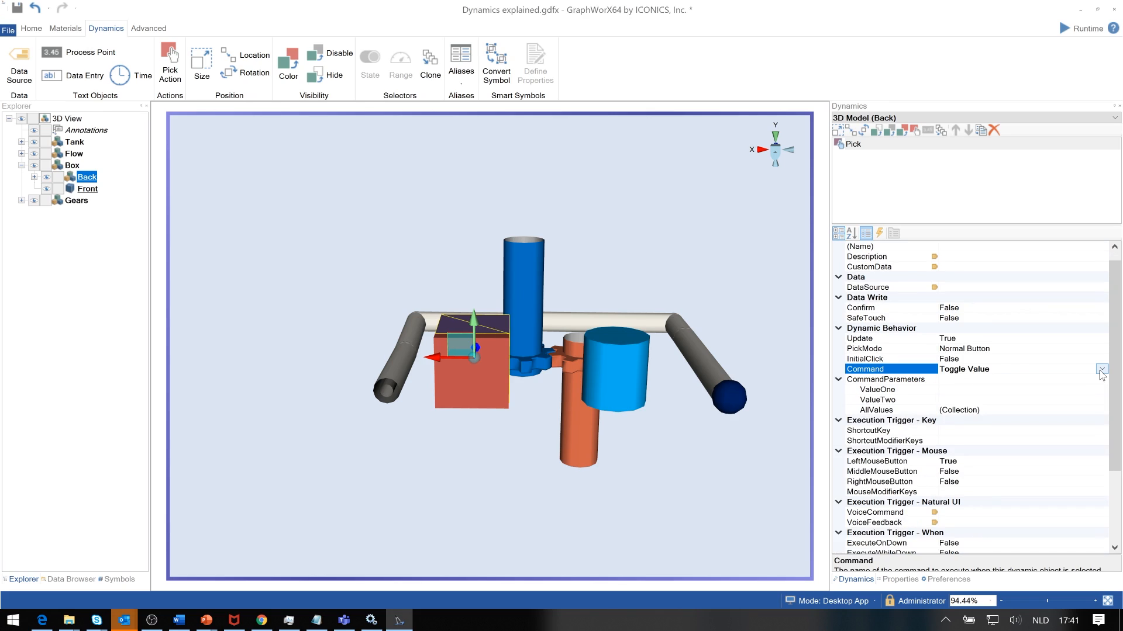
# Paste localsim::myDoor as the Pick action's data source and set its two toggle values to 0 and 1
pyautogui.click(935, 288)
pyautogui.hotkey('ctrl', 'v')
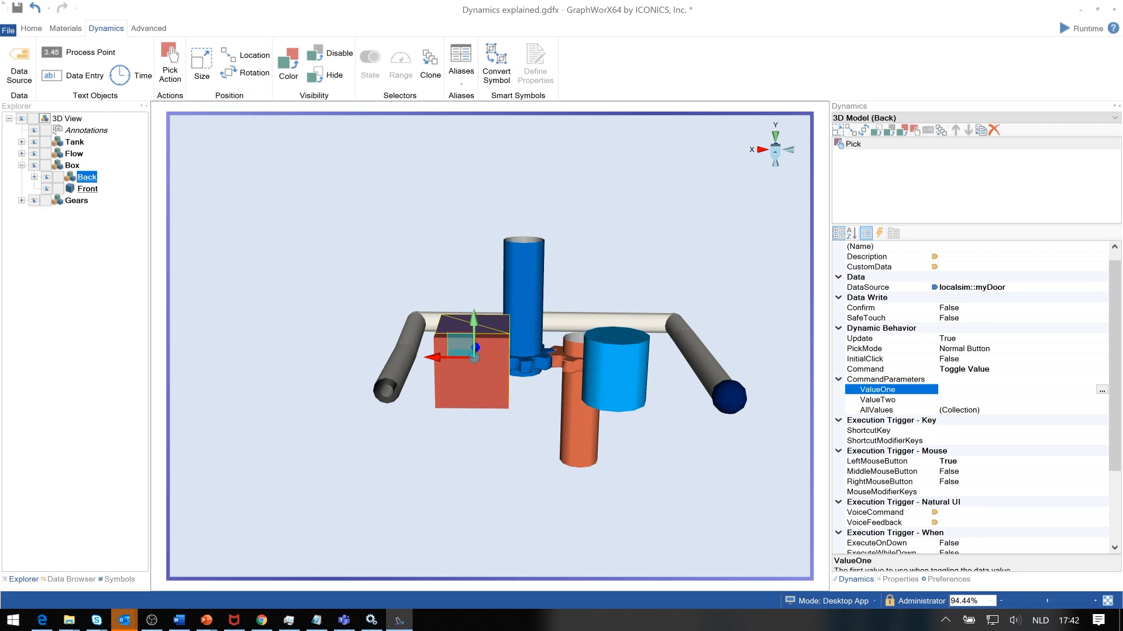
pyautogui.click(949, 400)
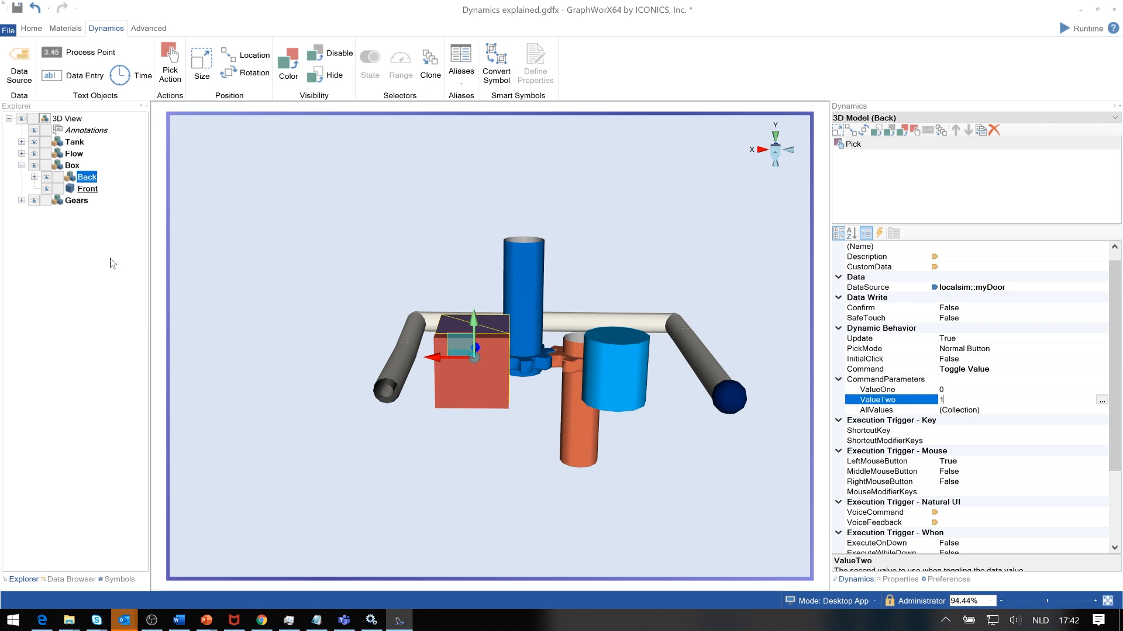
# Add a Rotation dynamic to gear G1 in the Gears group
pyautogui.click(21, 167)
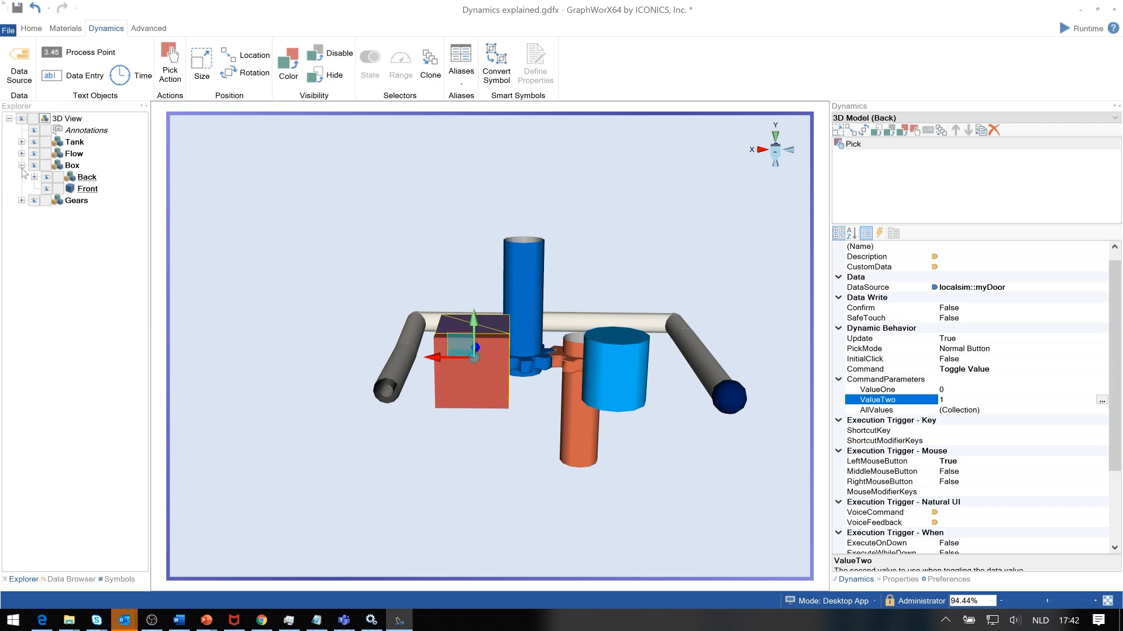
pyautogui.click(22, 201)
pyautogui.click(83, 212)
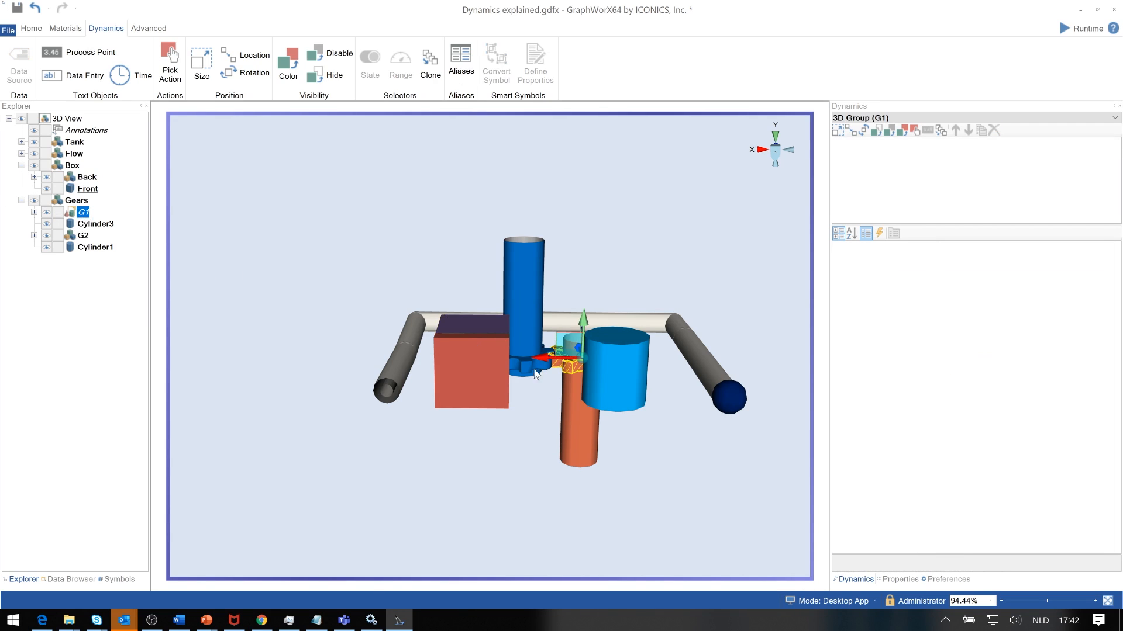
pyautogui.moveTo(612, 457); pyautogui.dragTo(611, 507, button='middle')
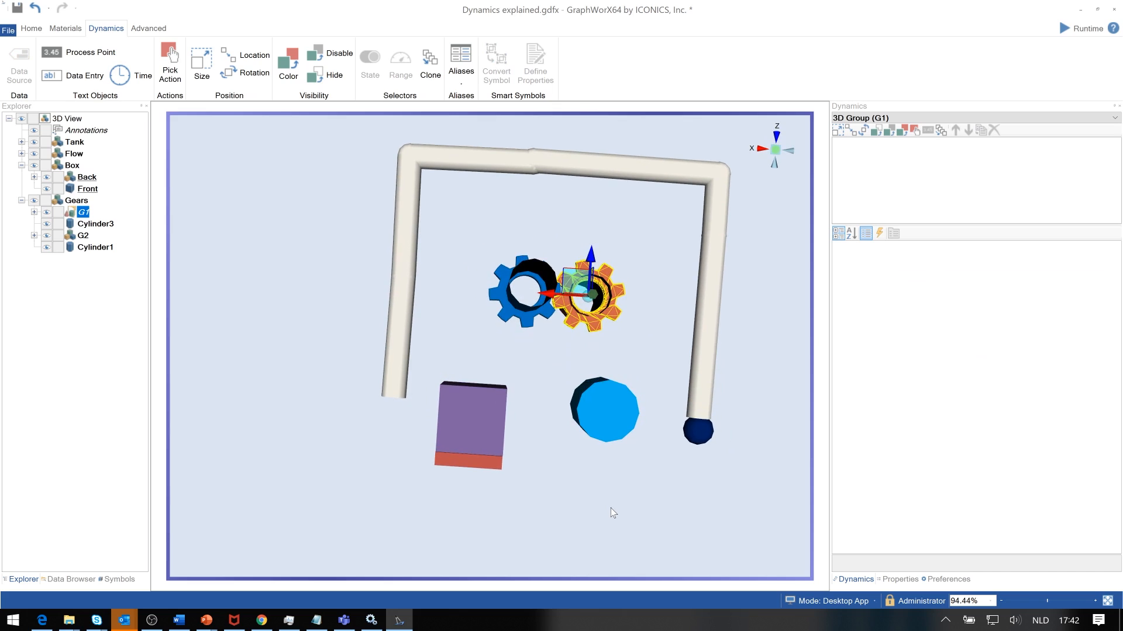
pyautogui.click(245, 72)
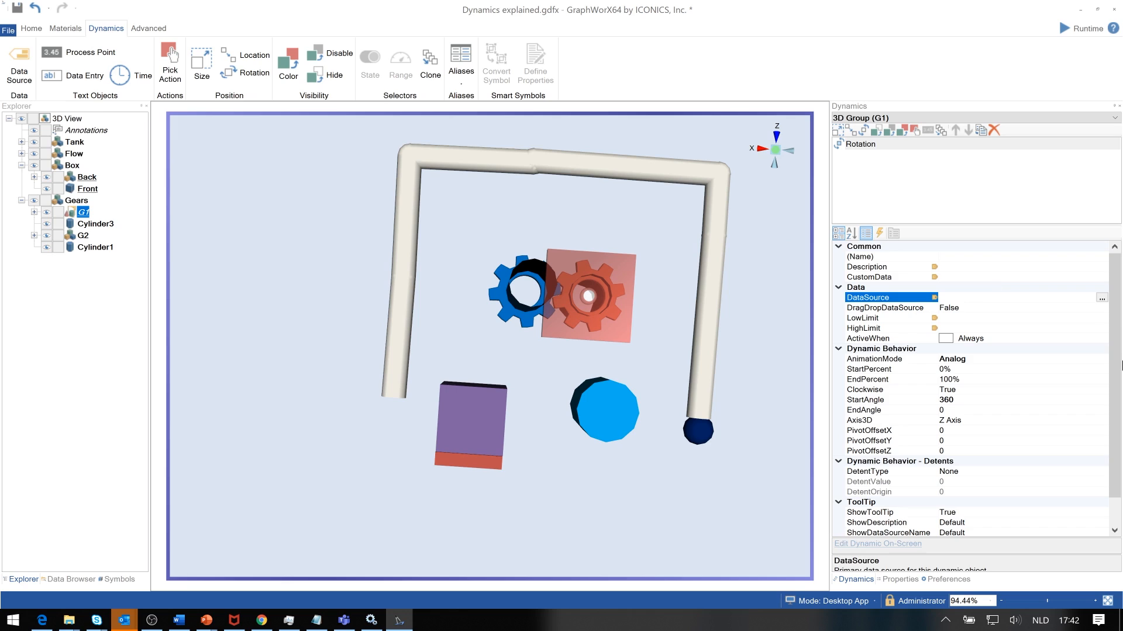
# Set the G1 rotation's data source to the localsim:ramp simulation signal with a duration of 10000
pyautogui.click(1102, 298)
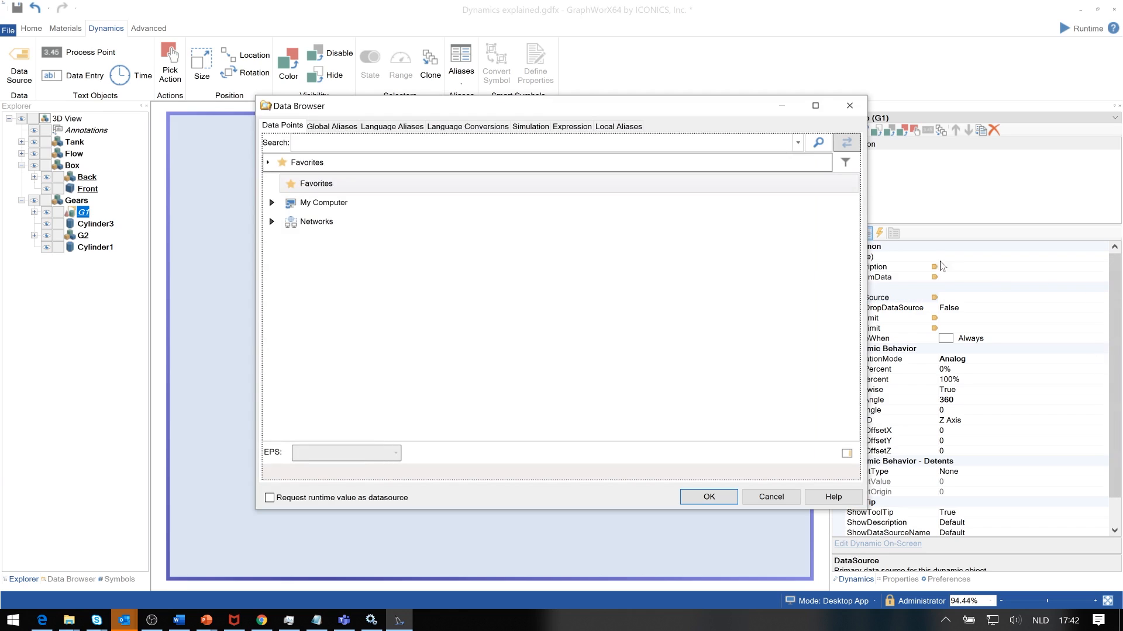
pyautogui.click(530, 126)
pyautogui.click(301, 172)
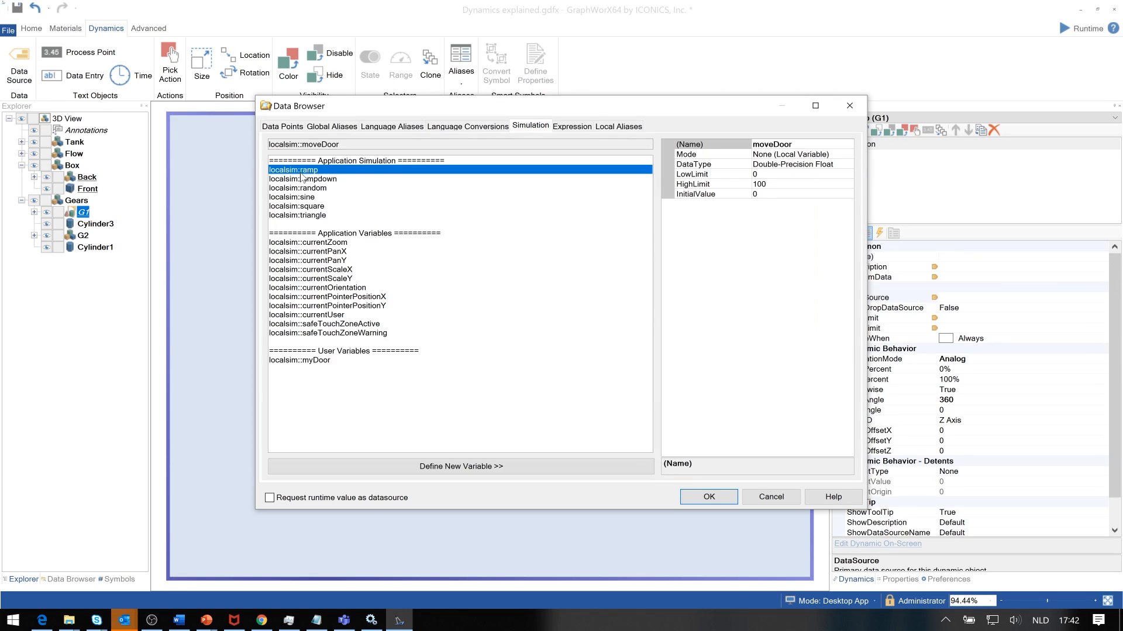
pyautogui.click(761, 203)
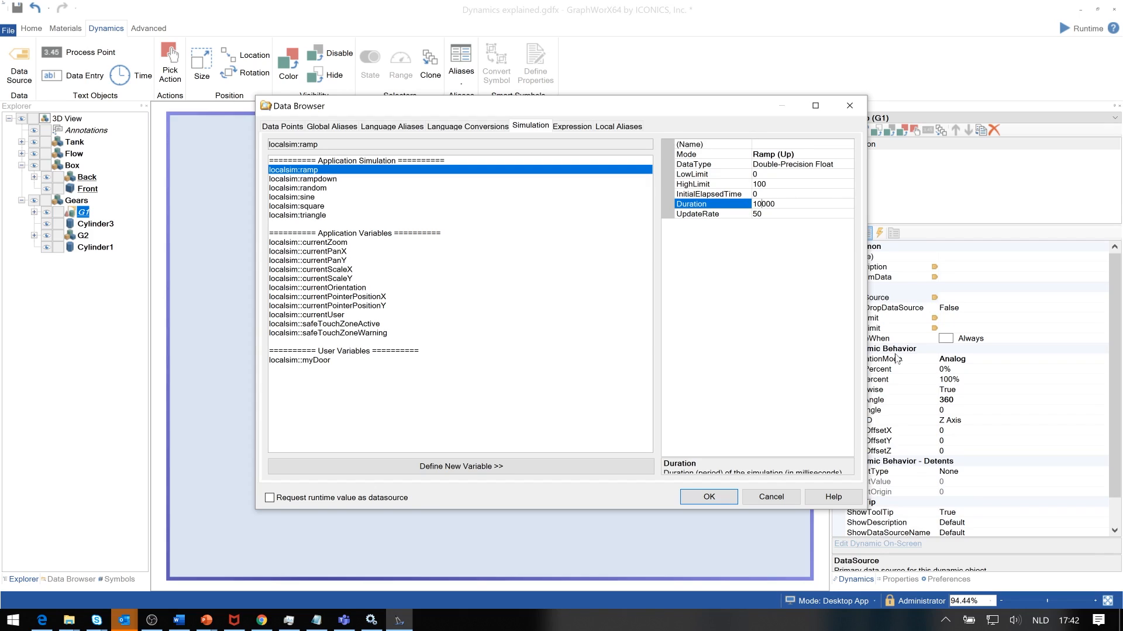
pyautogui.click(715, 498)
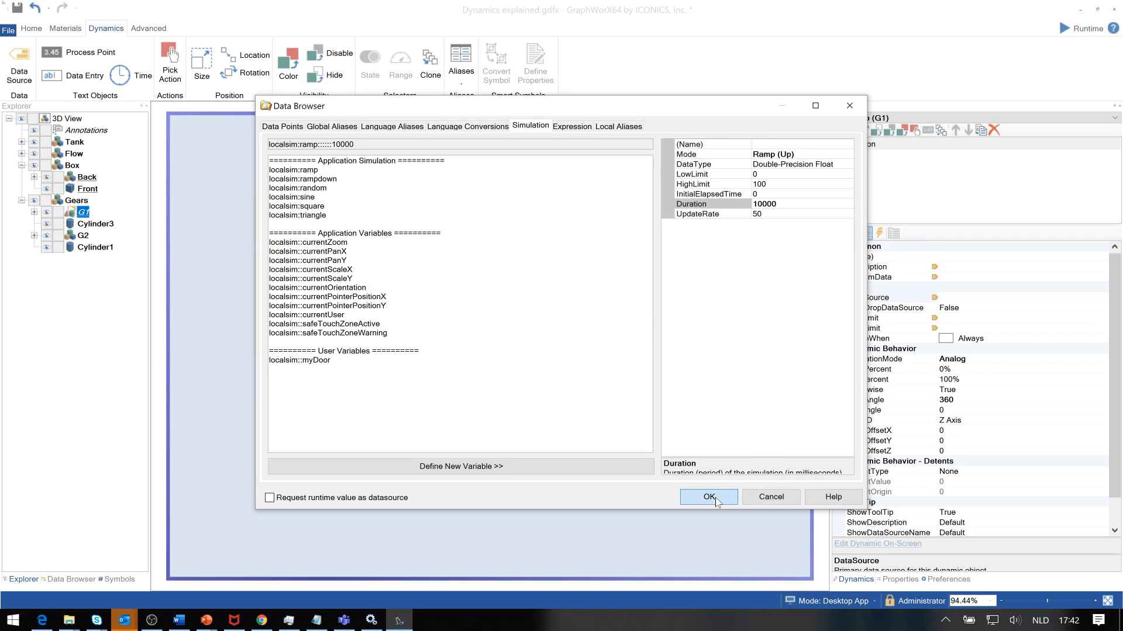
pyautogui.click(709, 497)
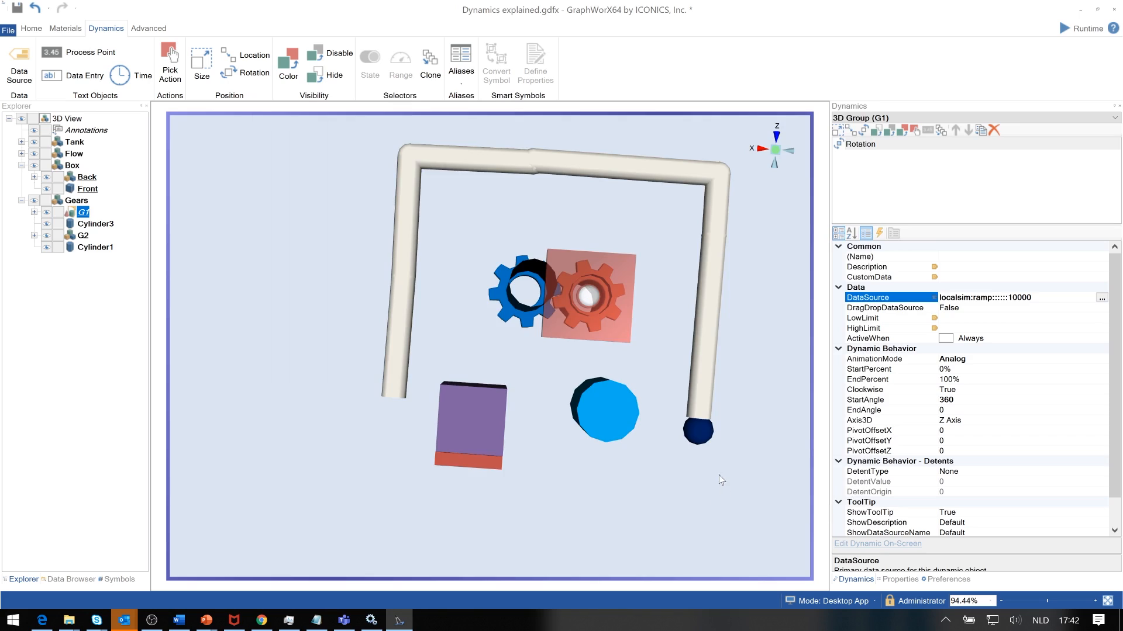
# Set the G1 rotation's LowLimit to 0, HighLimit to 100 and Axis3D to Y Axis
pyautogui.click(951, 318)
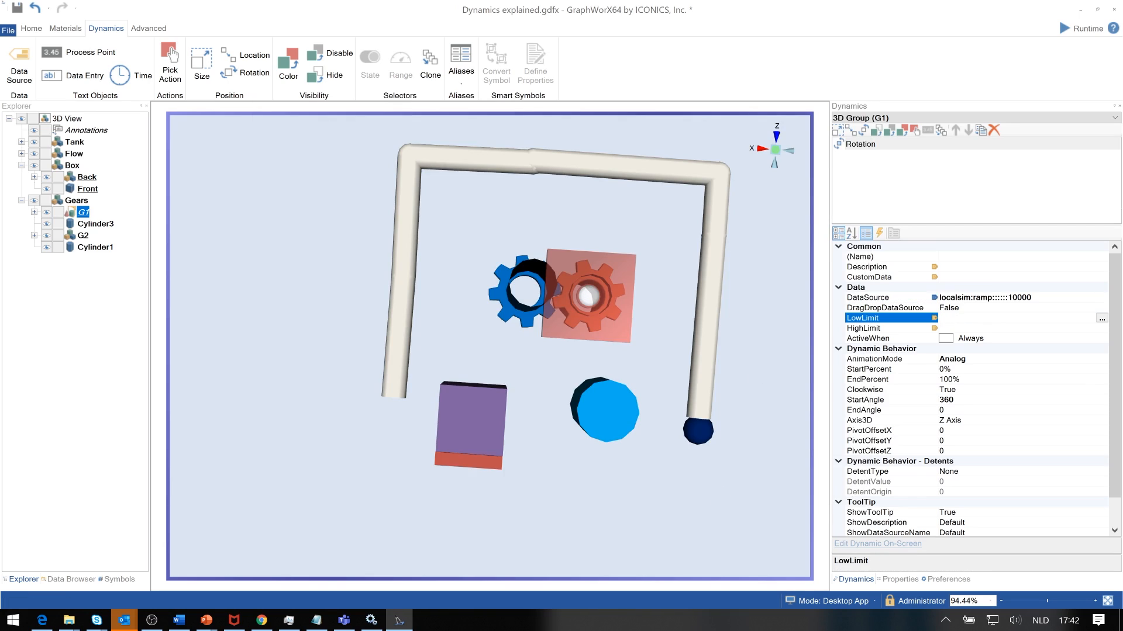
pyautogui.write('0')
pyautogui.click(944, 329)
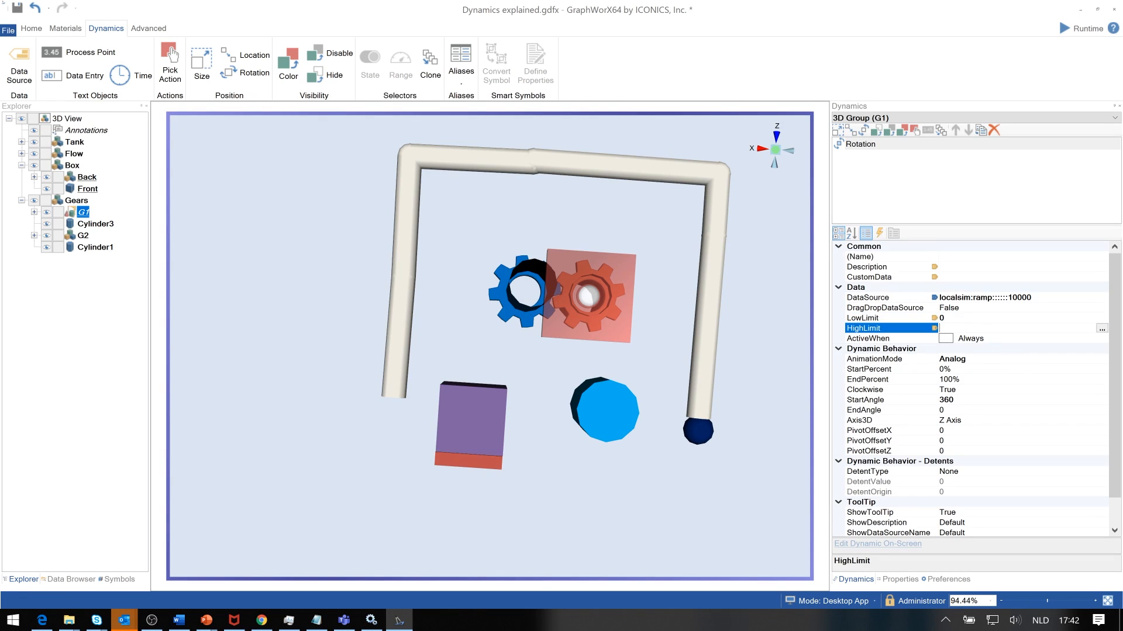
pyautogui.click(877, 349)
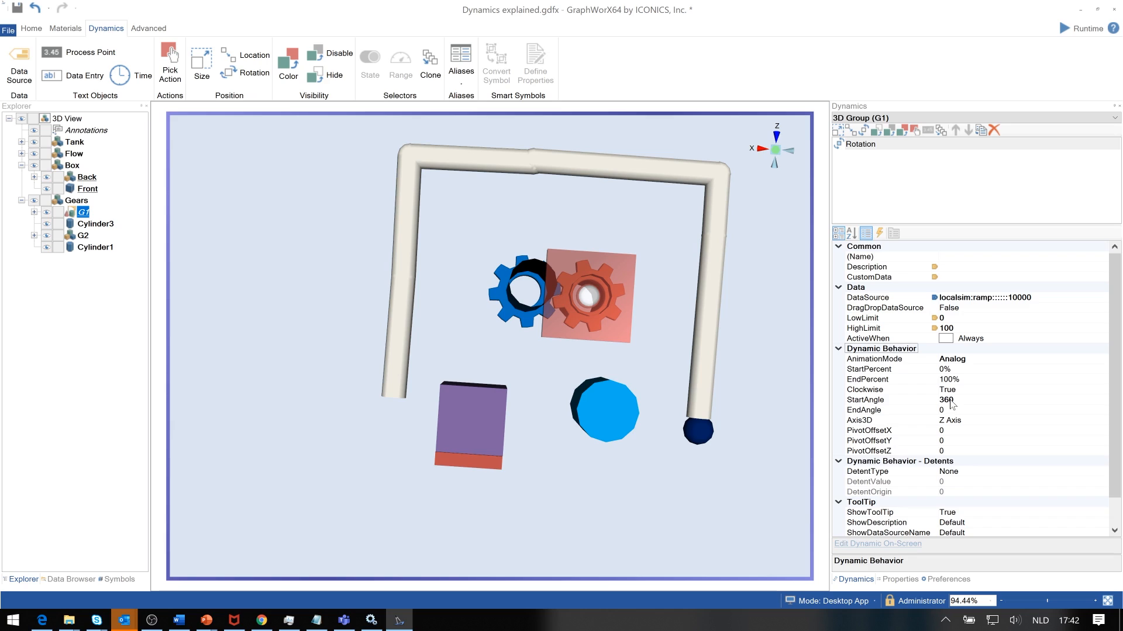
pyautogui.click(879, 421)
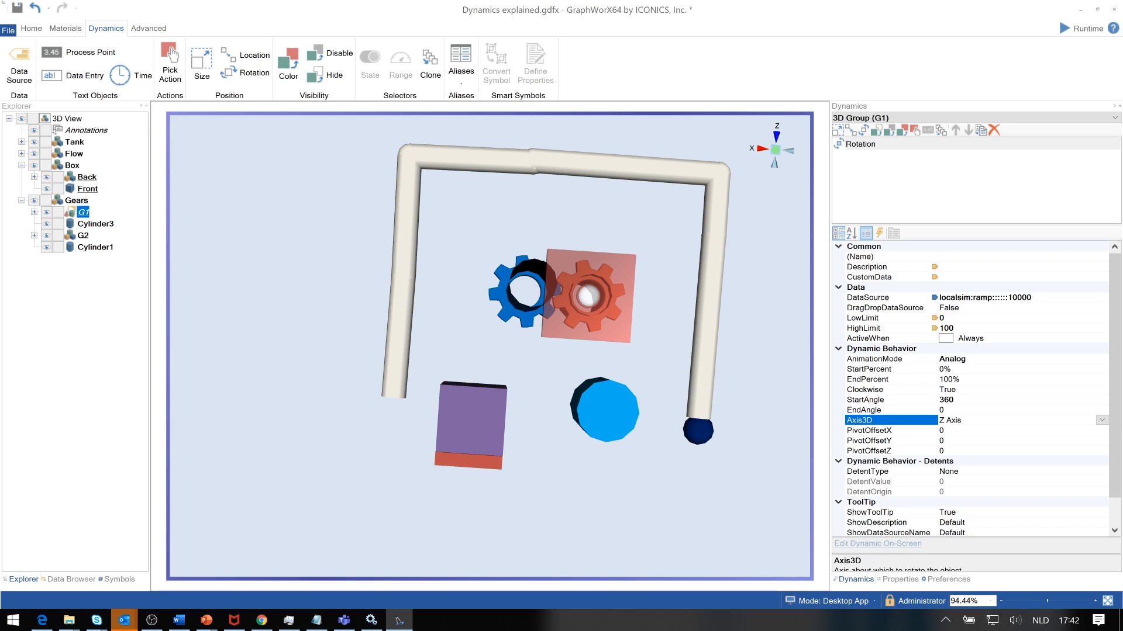
pyautogui.click(1101, 420)
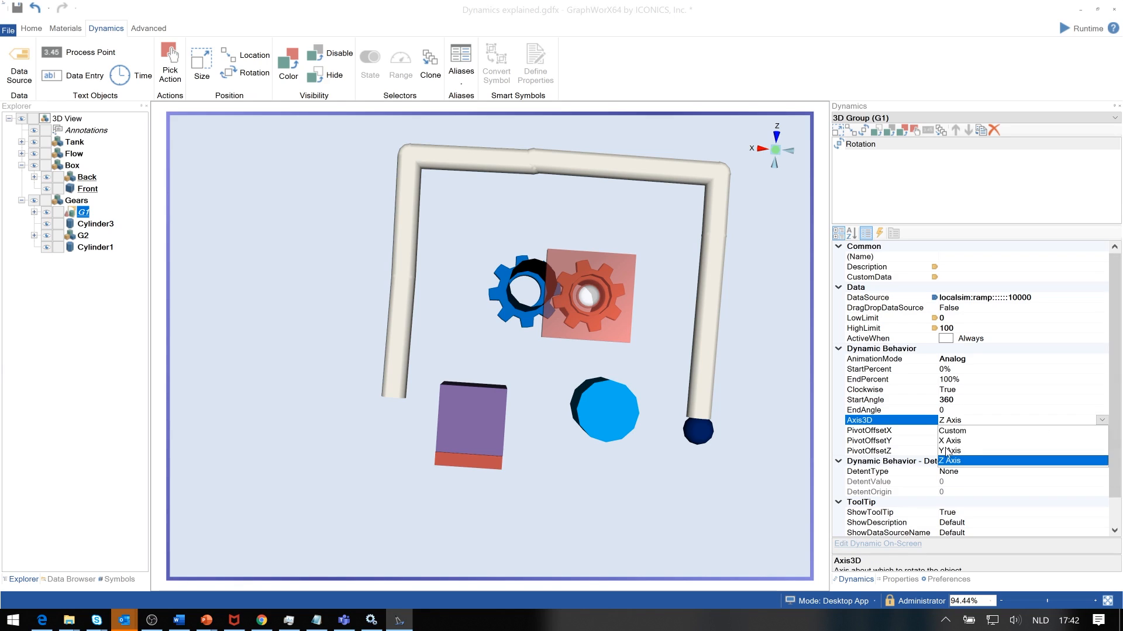
pyautogui.click(959, 452)
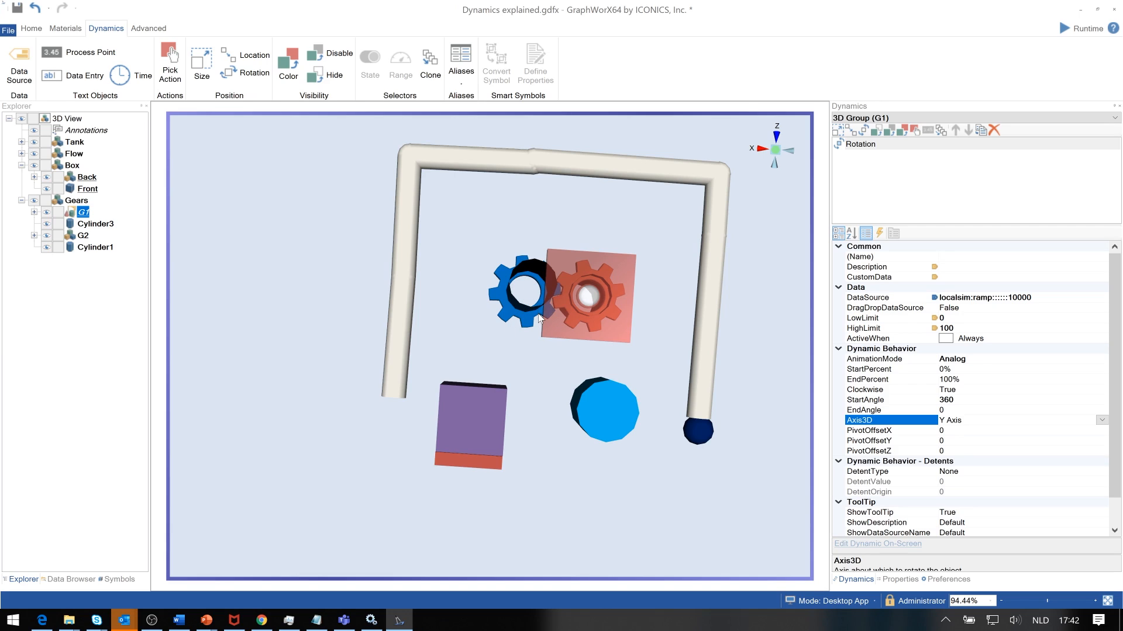
# Copy gear G1 and paste its dynamics onto gear G2
pyautogui.rightClick(79, 211)
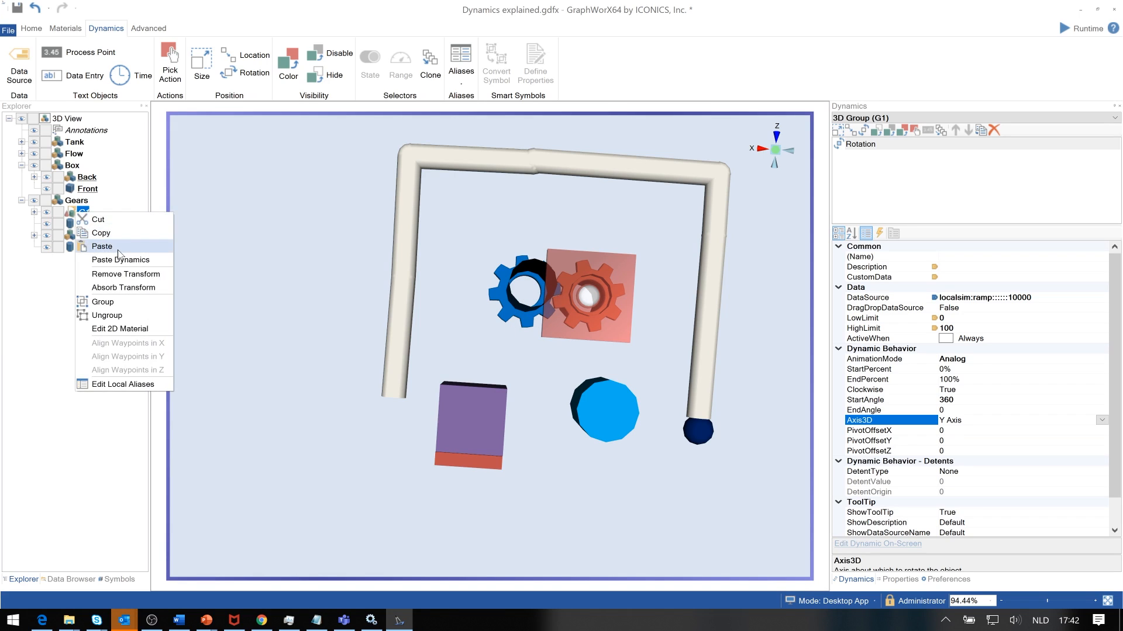
pyautogui.click(101, 234)
pyautogui.rightClick(82, 236)
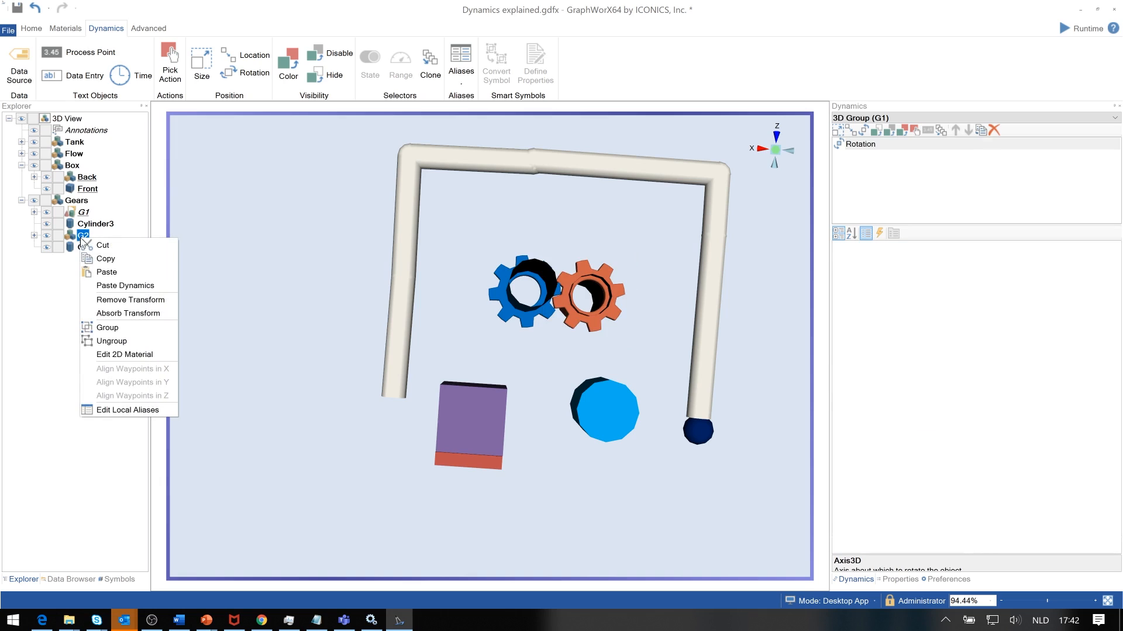
pyautogui.click(123, 285)
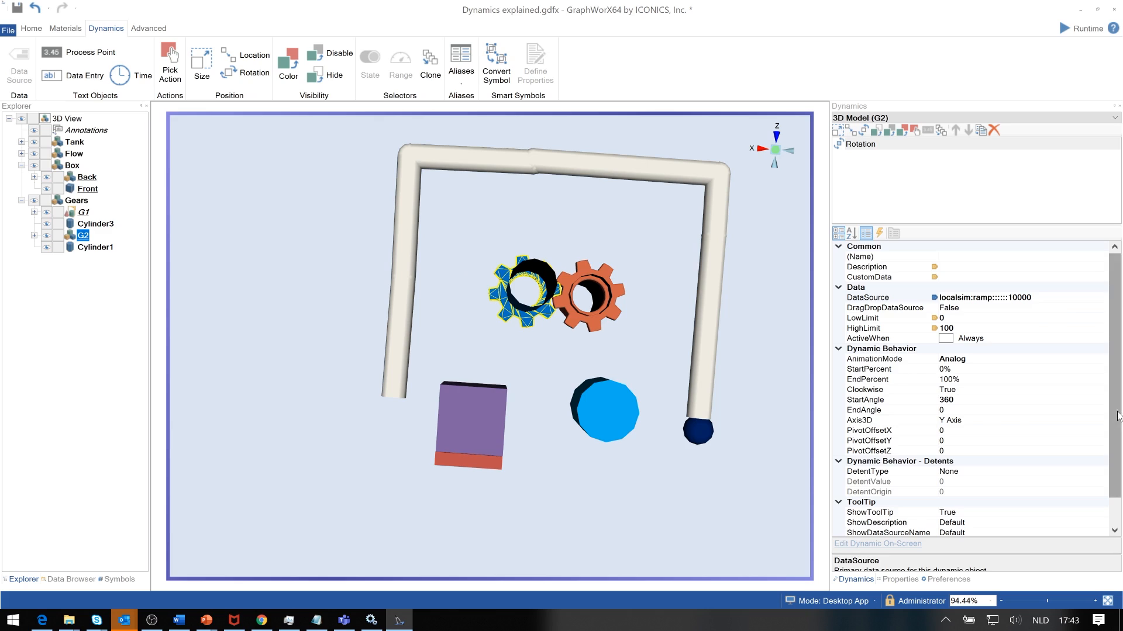
# Set the G2 rotation's StartAngle to 0, EndAngle to 360 and Clockwise to False
pyautogui.moveTo(1115, 417); pyautogui.dragTo(1115, 446)
pyautogui.click(946, 369)
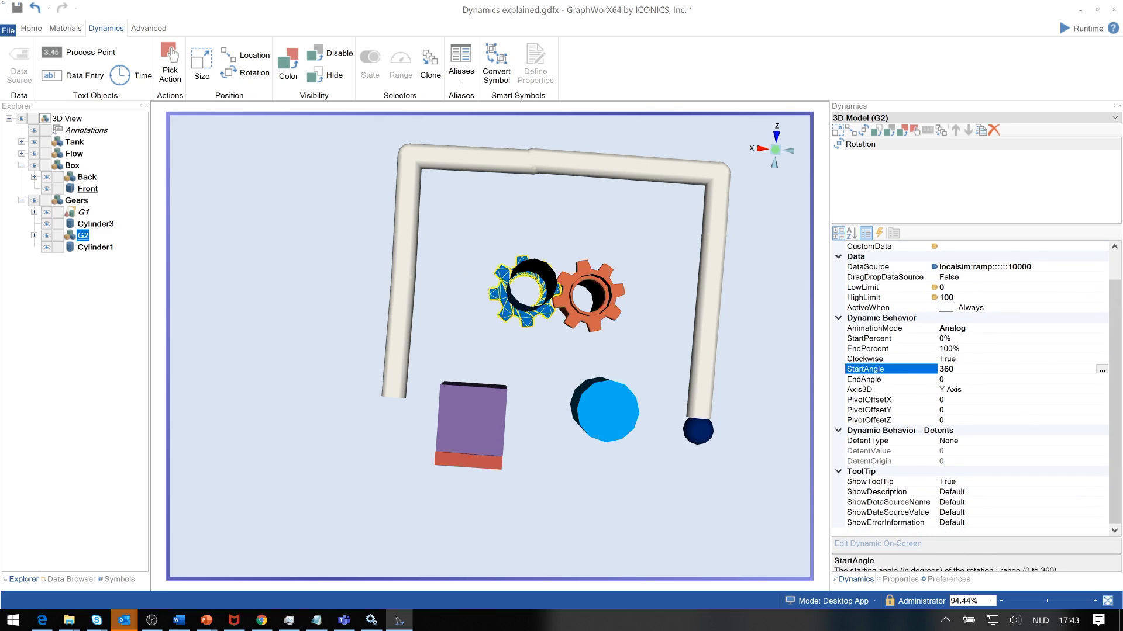
pyautogui.write('0')
pyautogui.click(943, 380)
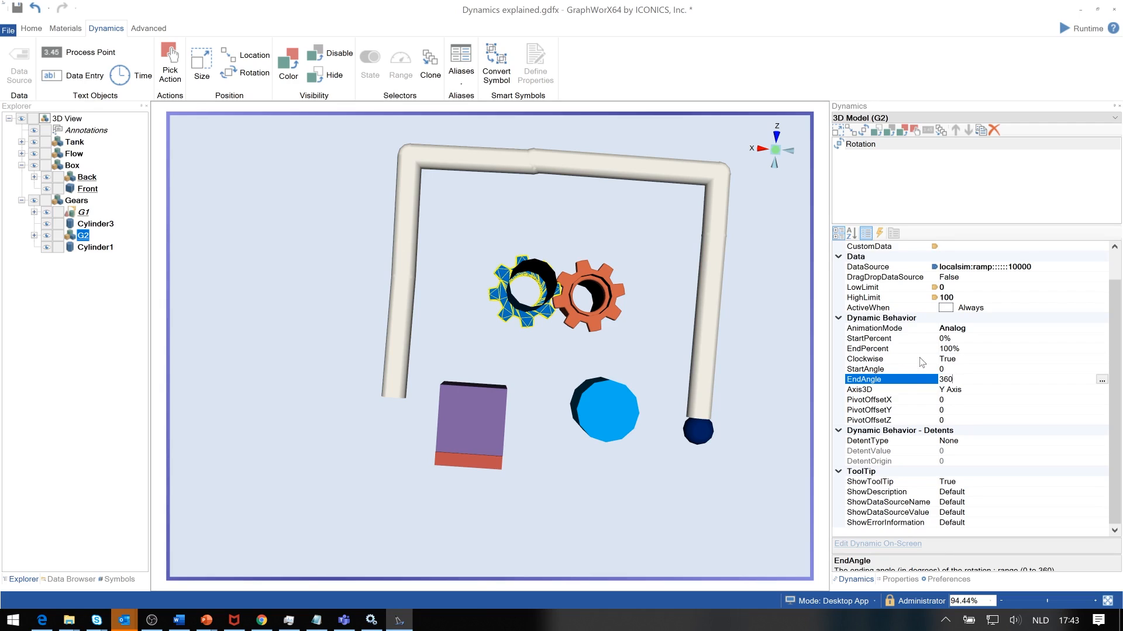
pyautogui.click(870, 359)
pyautogui.click(1102, 359)
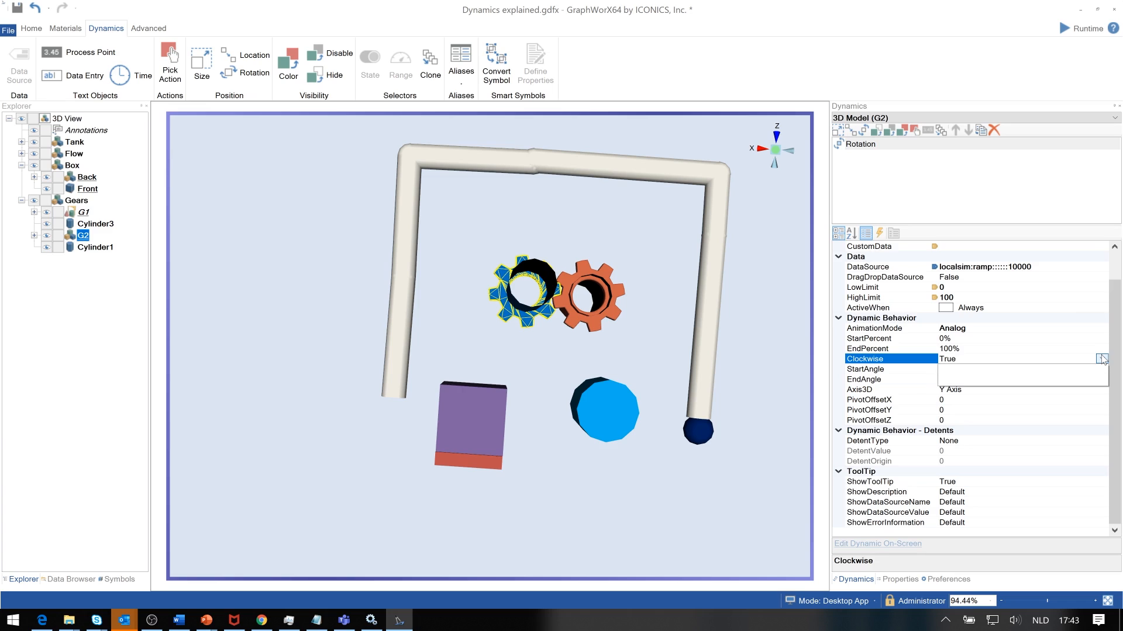
pyautogui.click(948, 380)
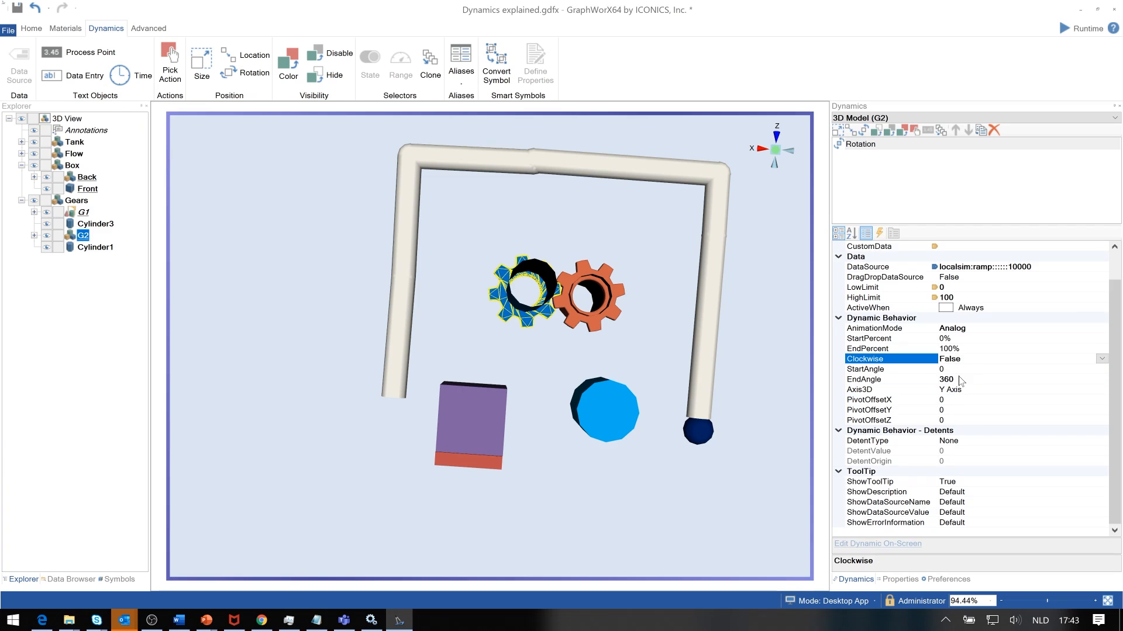
# Make the Tank's Top and outside parts visible and start runtime mode
pyautogui.moveTo(580, 478); pyautogui.dragTo(571, 431, button='middle')
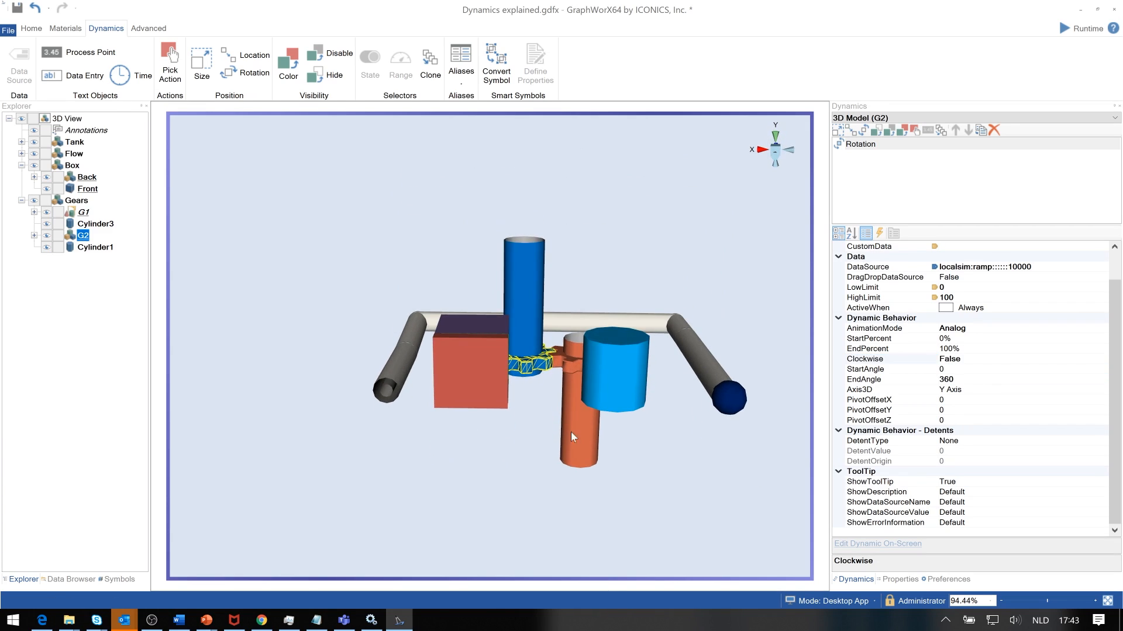
pyautogui.click(22, 142)
pyautogui.click(46, 154)
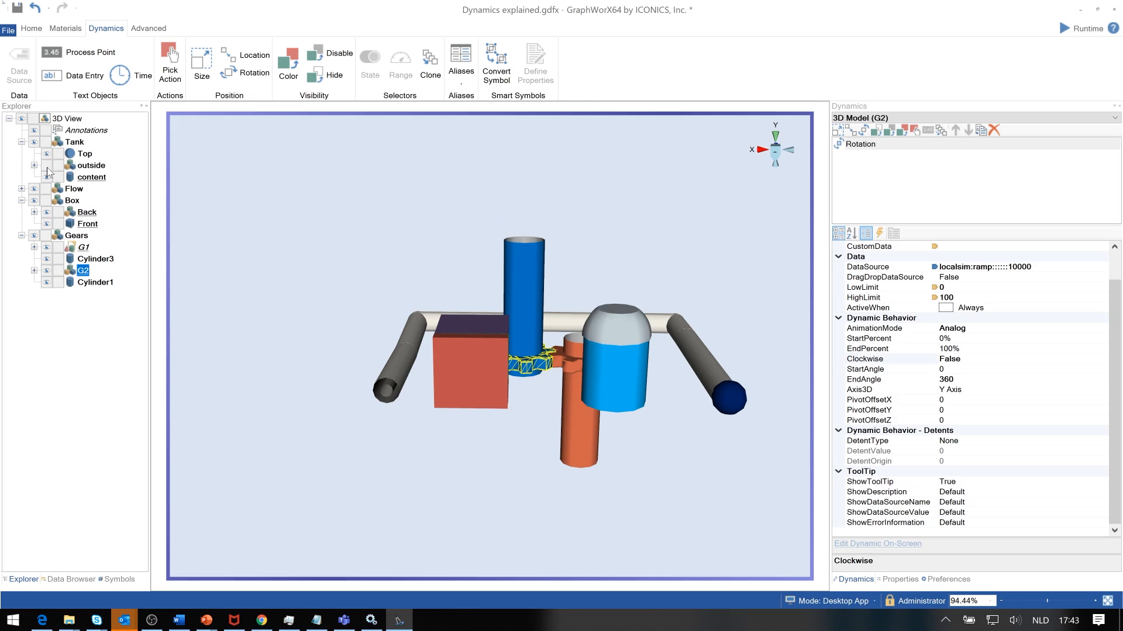
pyautogui.click(46, 166)
pyautogui.click(1087, 29)
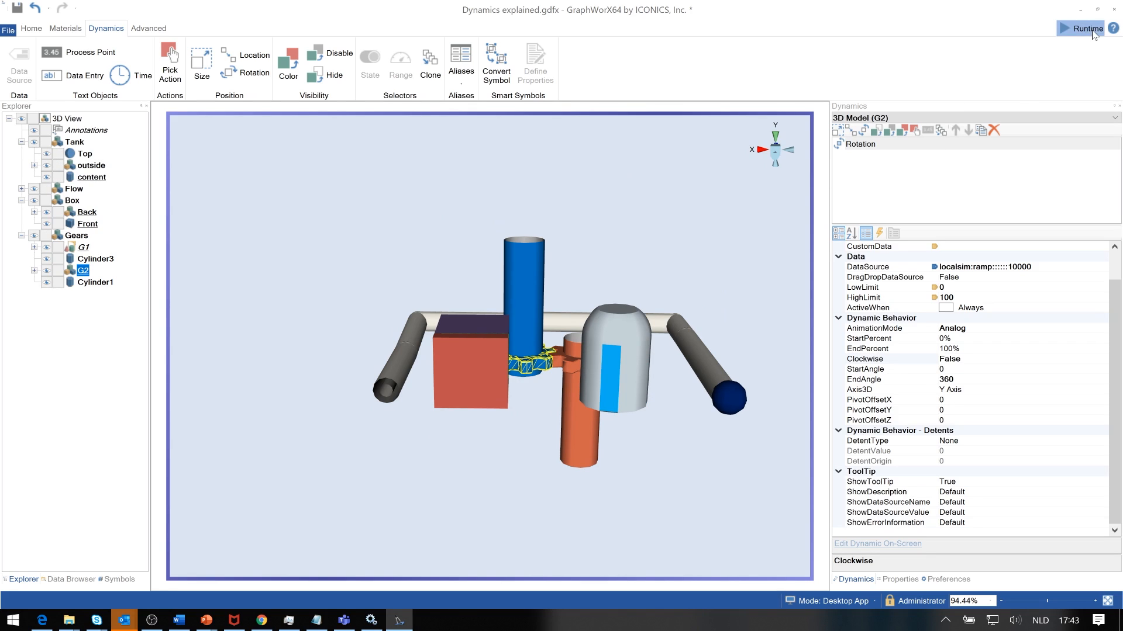